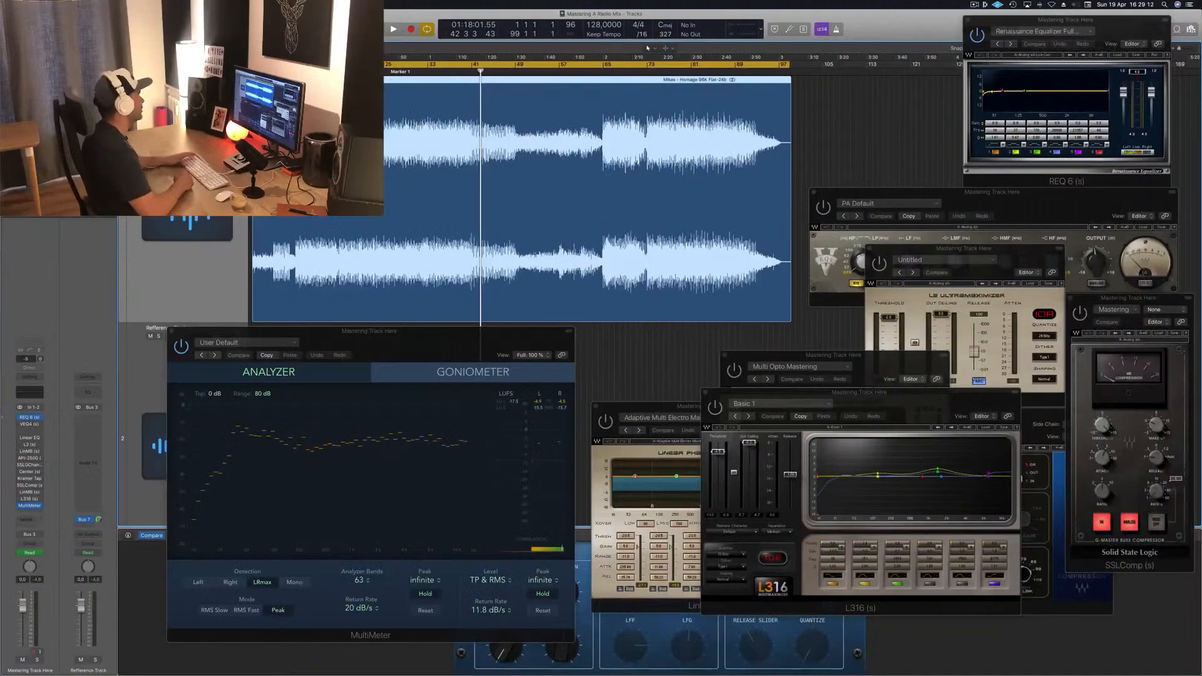
# Audition the track by jumping playback through its middle and late sections, and restart it from the beginning.
pyautogui.press('space')
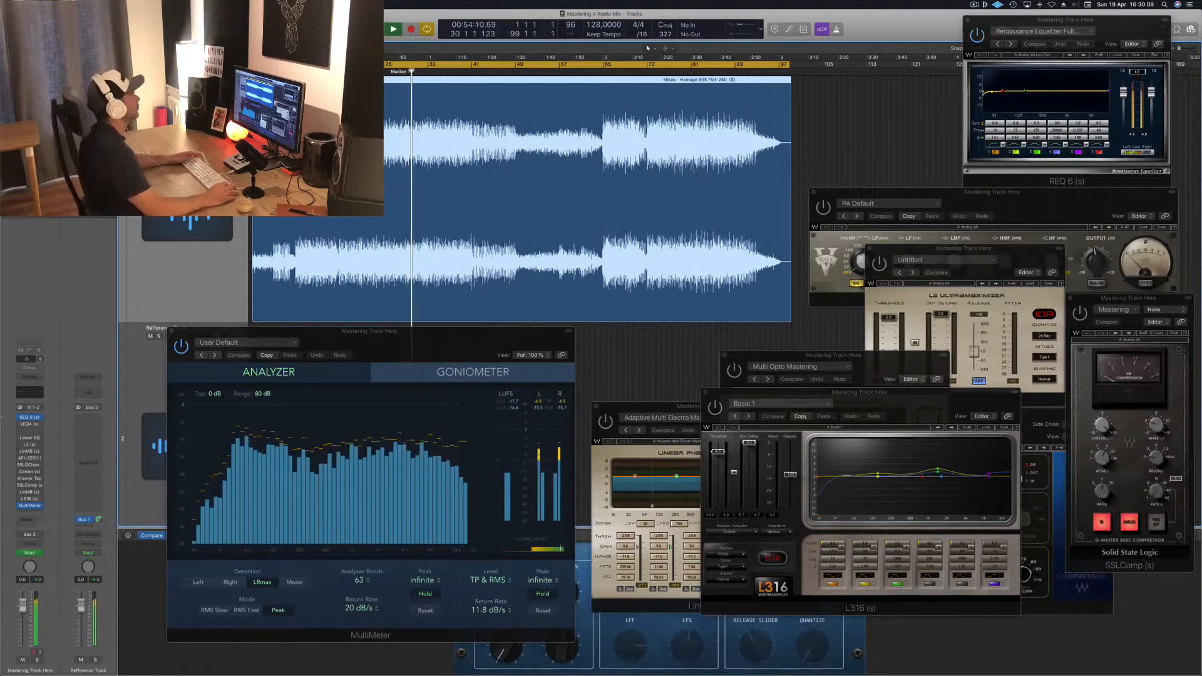
pyautogui.click(477, 70)
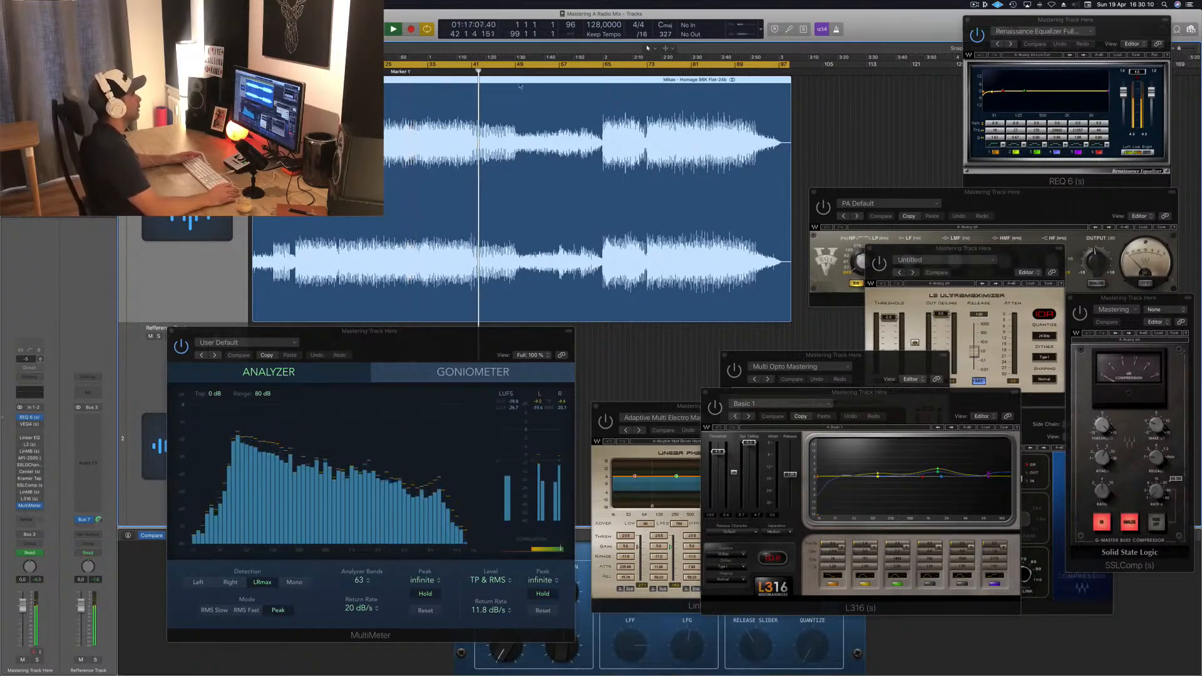
pyautogui.click(554, 71)
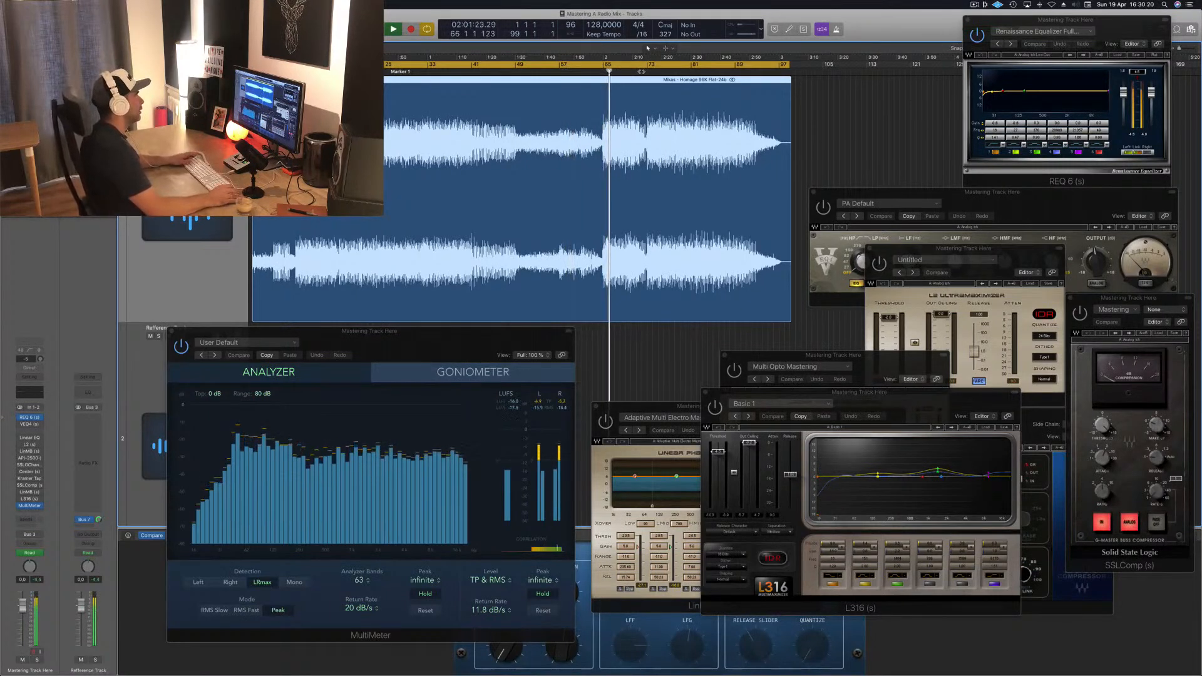
pyautogui.click(641, 71)
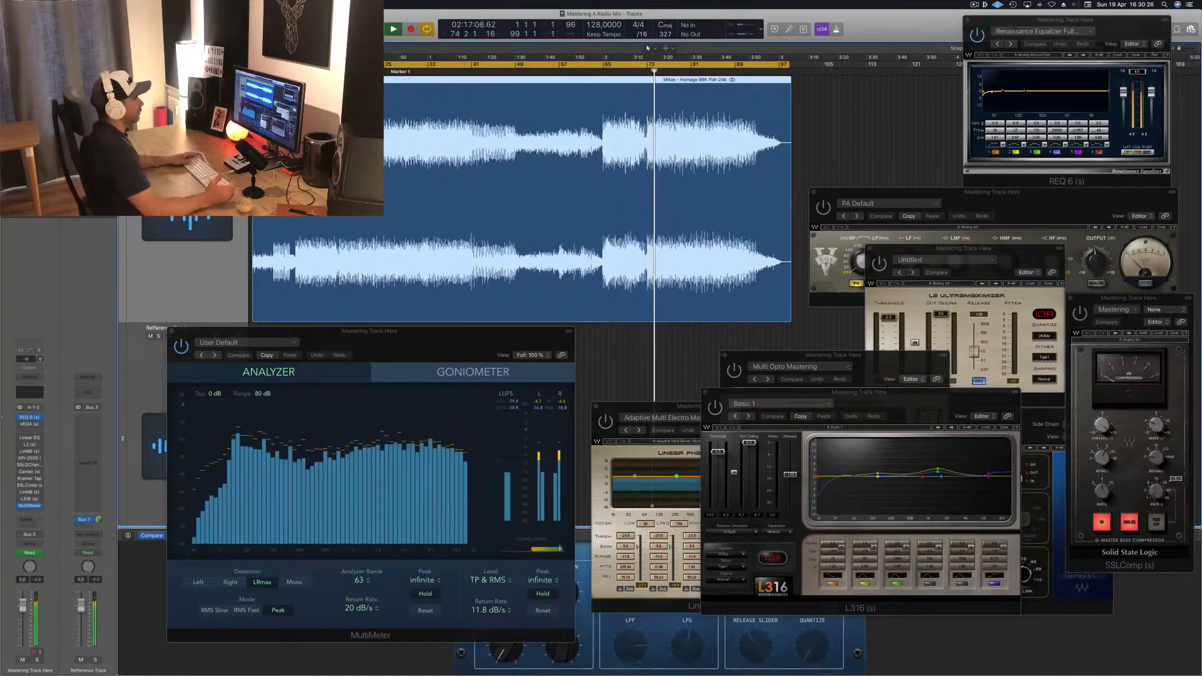
pyautogui.click(702, 71)
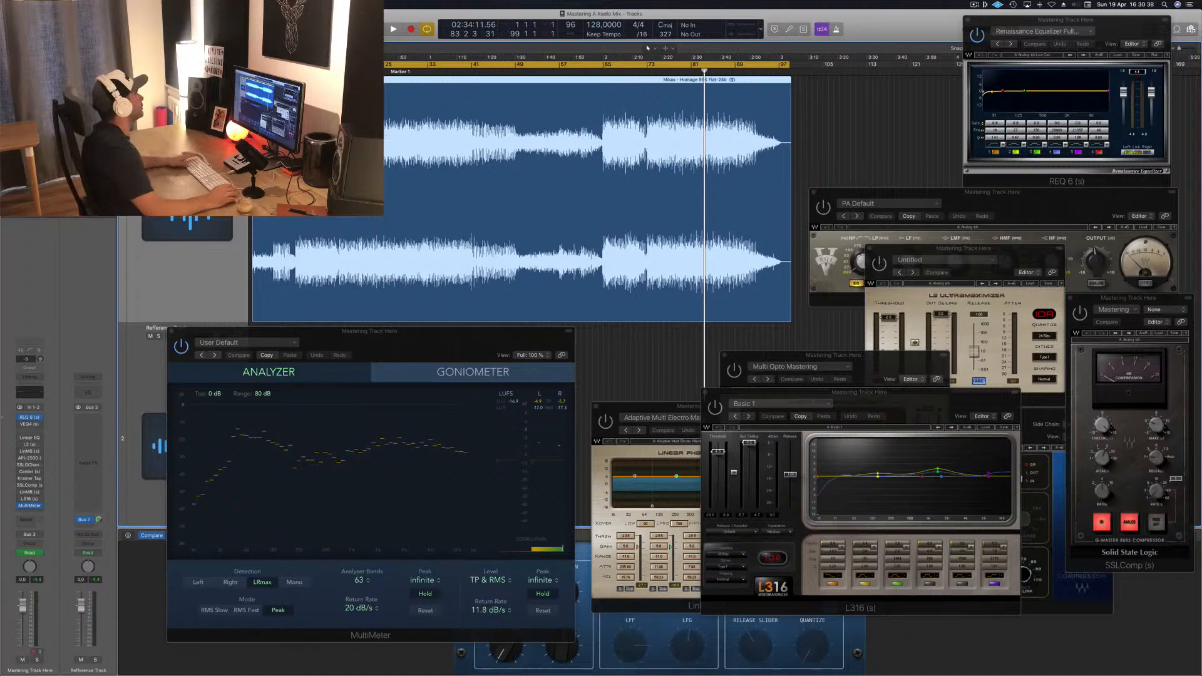
pyautogui.press('space')
pyautogui.press('space')
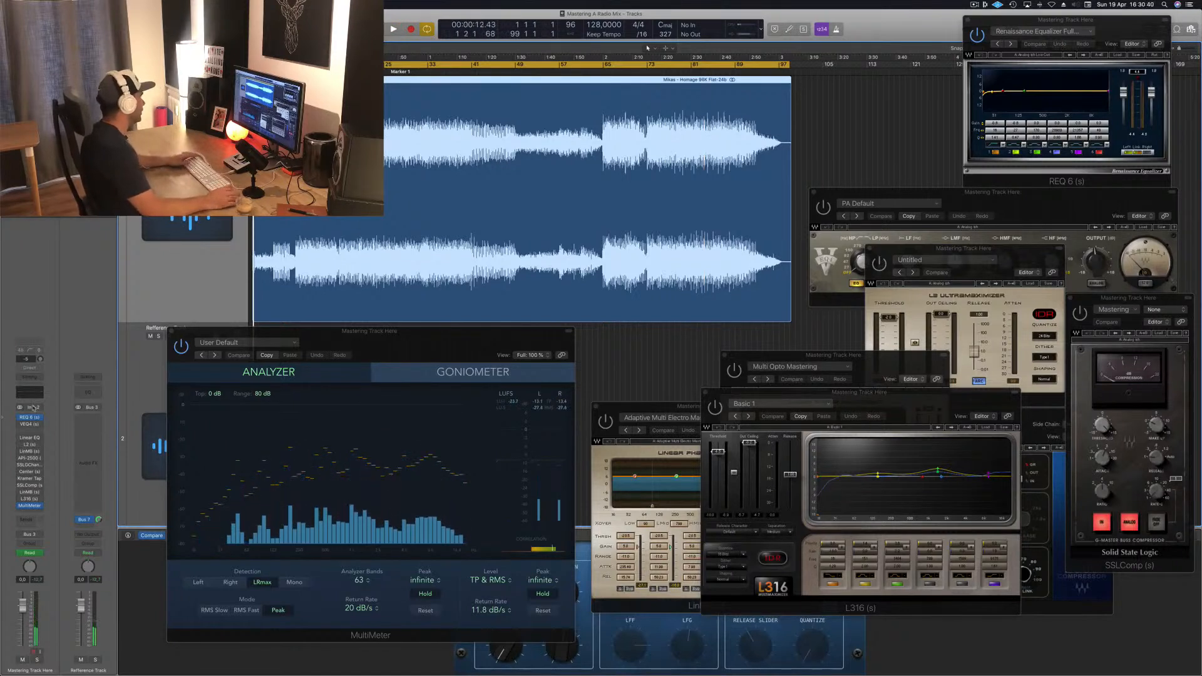
pyautogui.press('space')
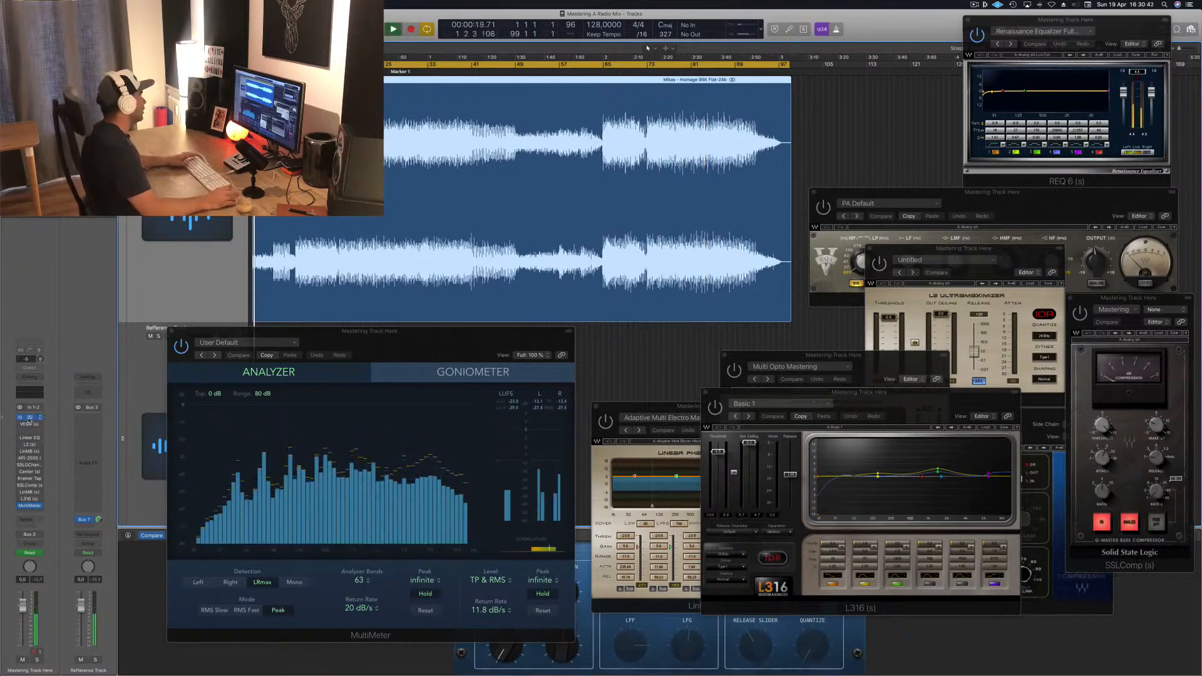
# Bring up the REQ 6 equalizer on the mastering track, move its window clear of the others and trim its output level.
pyautogui.click(30, 418)
pyautogui.click(30, 418)
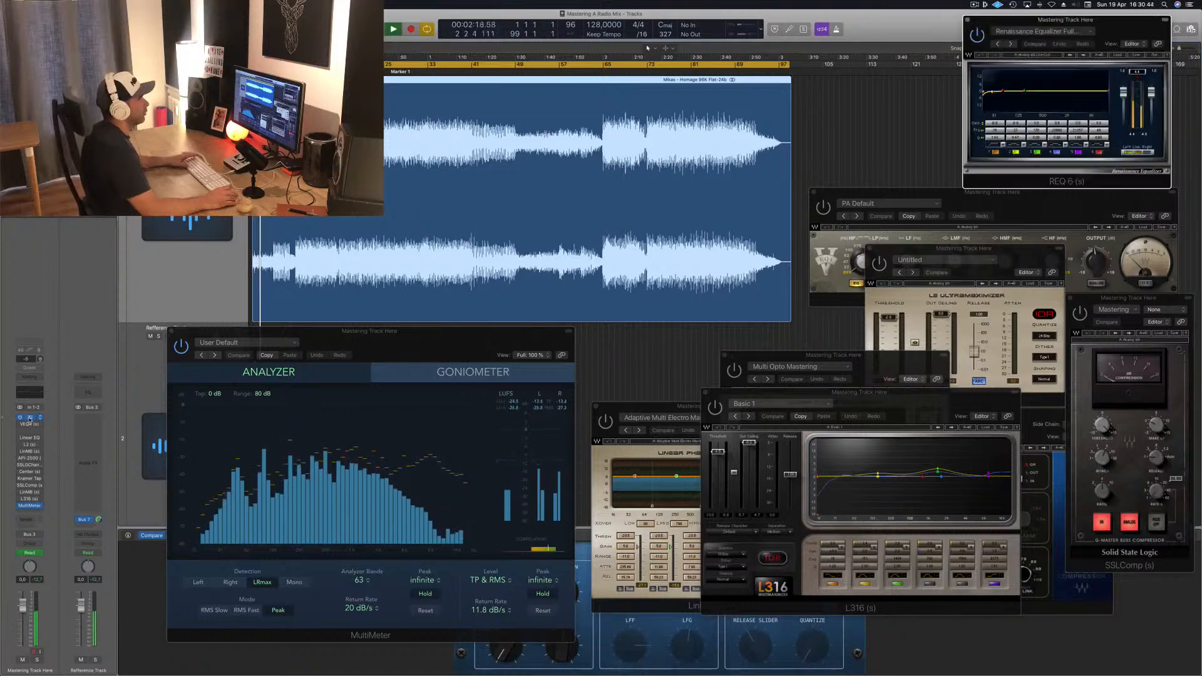
pyautogui.moveTo(1112, 25); pyautogui.dragTo(968, 80)
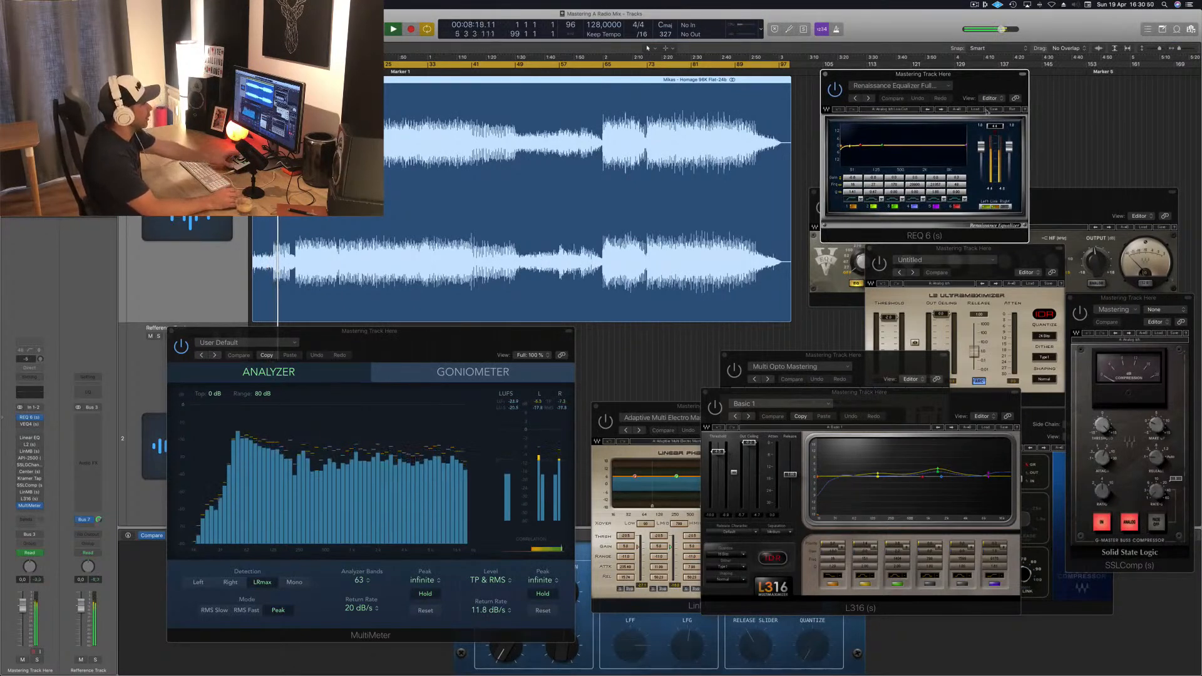
pyautogui.click(996, 127)
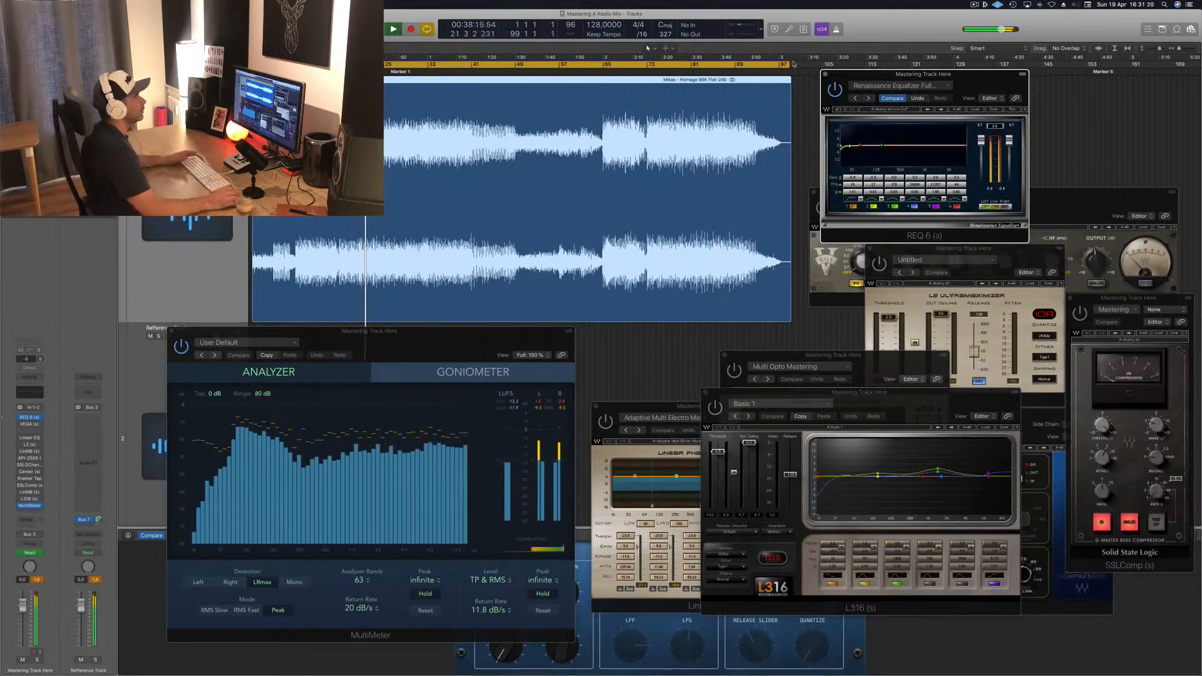
# Place the VEQ4 equalizer window below REQ 6, switch the plug-in on and slightly adjust its LF gain.
pyautogui.moveTo(1025, 72); pyautogui.dragTo(1012, 55)
pyautogui.moveTo(1084, 198); pyautogui.dragTo(1072, 196)
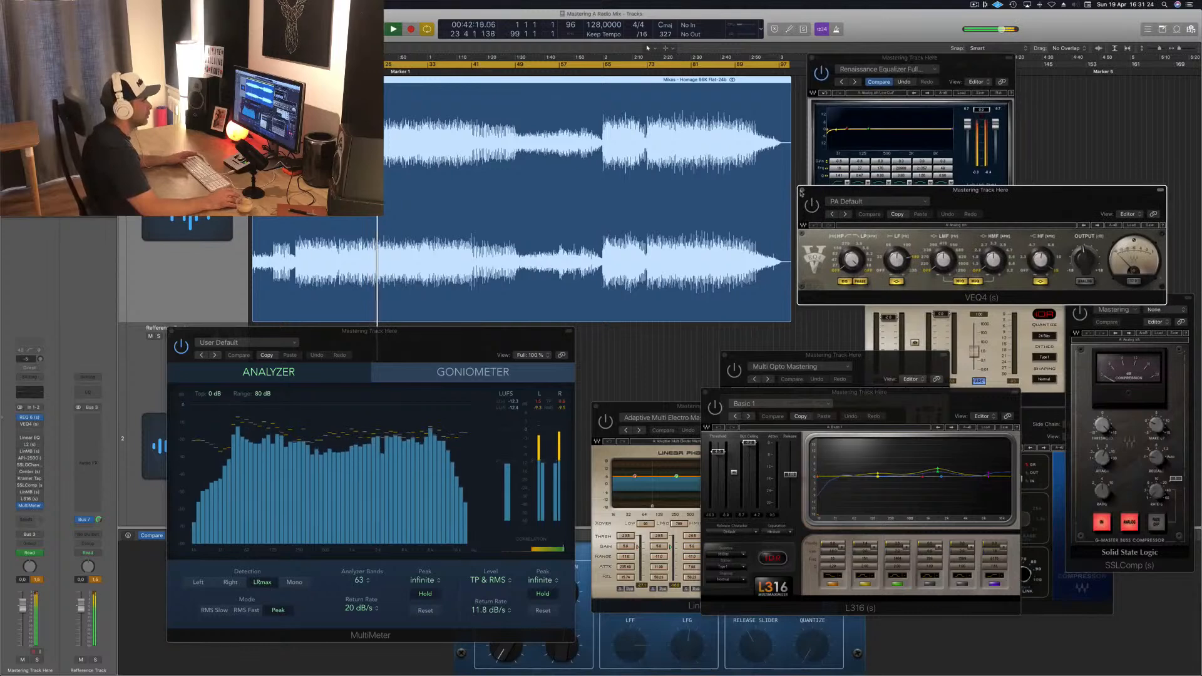
pyautogui.click(801, 191)
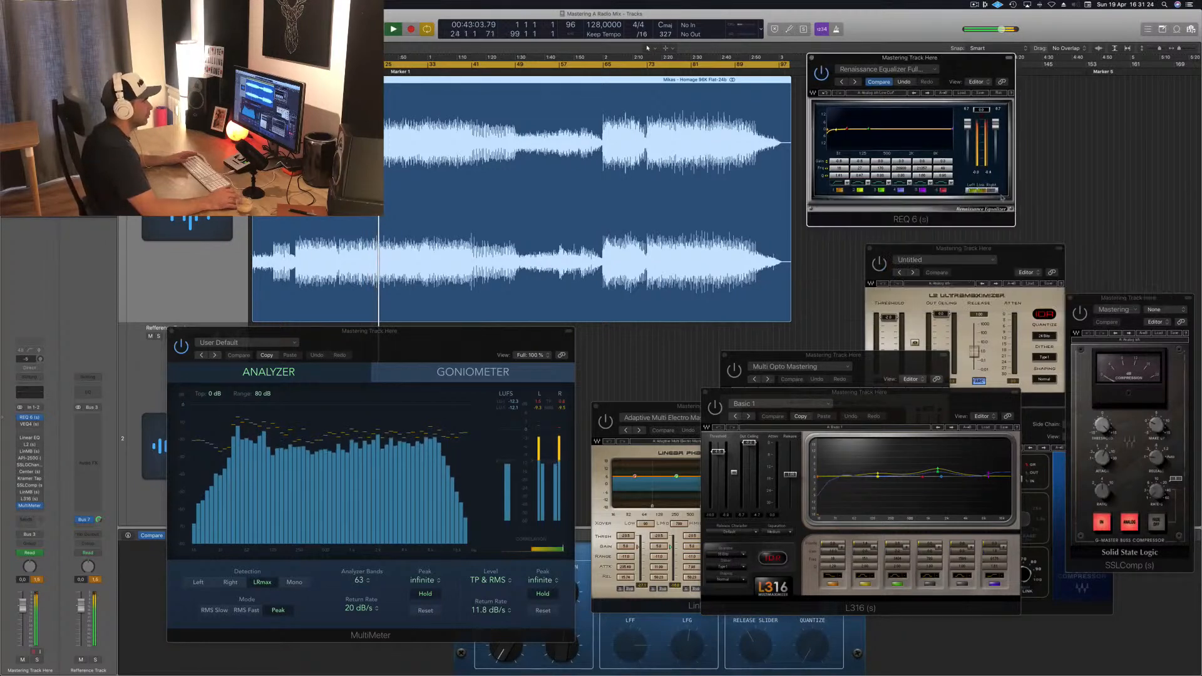
pyautogui.click(25, 424)
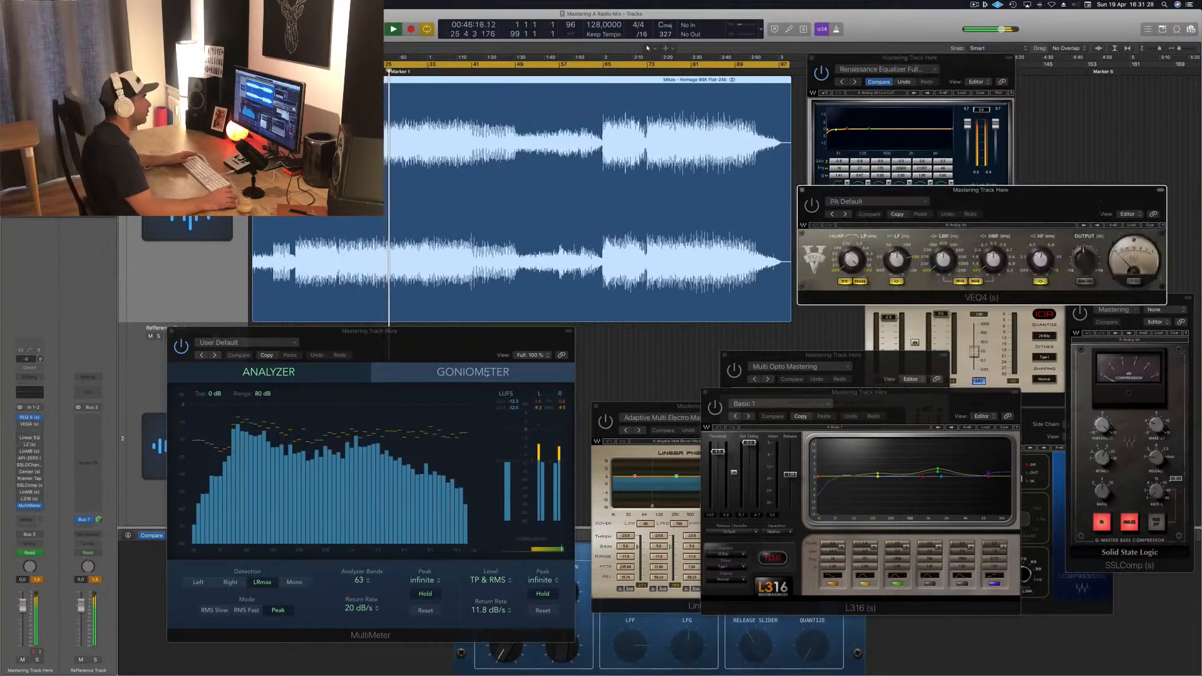
pyautogui.moveTo(1020, 213); pyautogui.dragTo(1033, 241)
pyautogui.click(823, 234)
pyautogui.moveTo(908, 289); pyautogui.dragTo(908, 286)
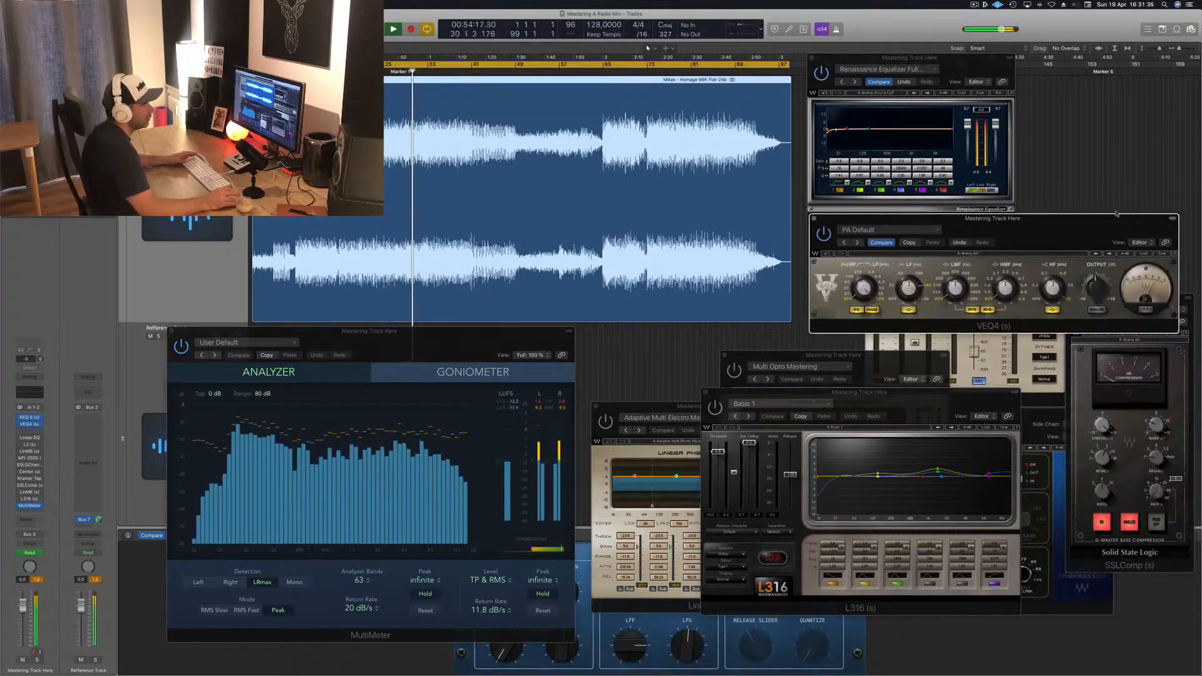
pyautogui.moveTo(1116, 214); pyautogui.dragTo(1111, 221)
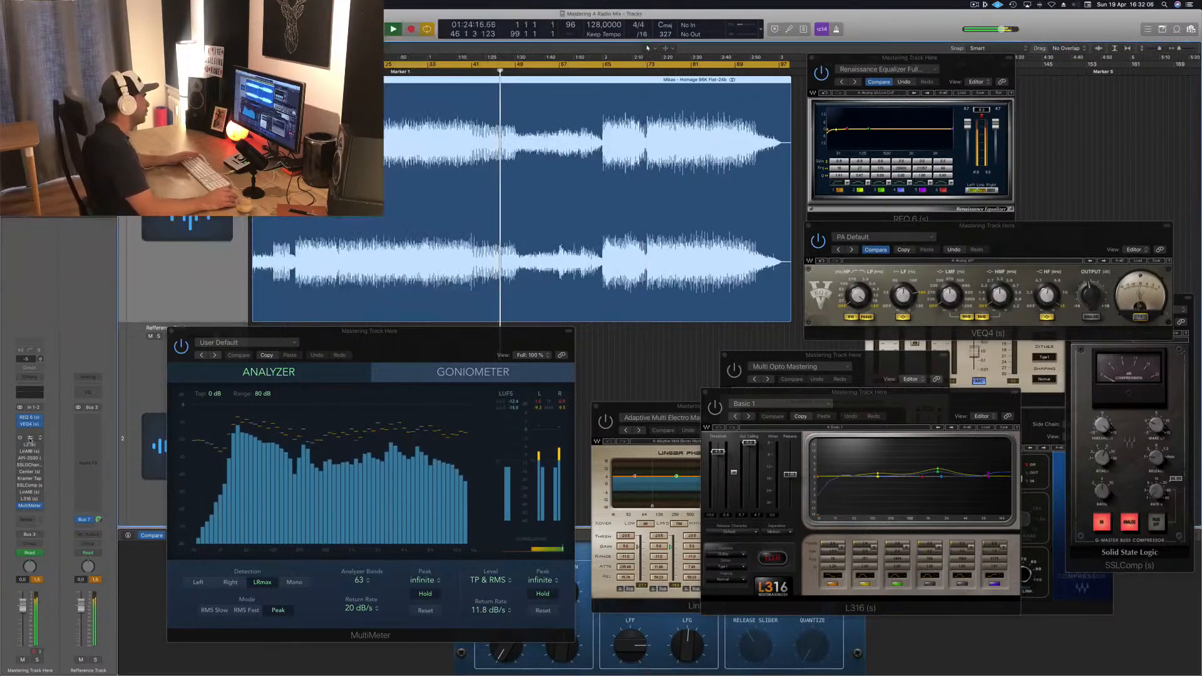
# Audition the Linear Phase EQ on the mastering track from around bar 33, bypass it and close its window.
pyautogui.click(29, 441)
pyautogui.moveTo(341, 23); pyautogui.dragTo(515, 343)
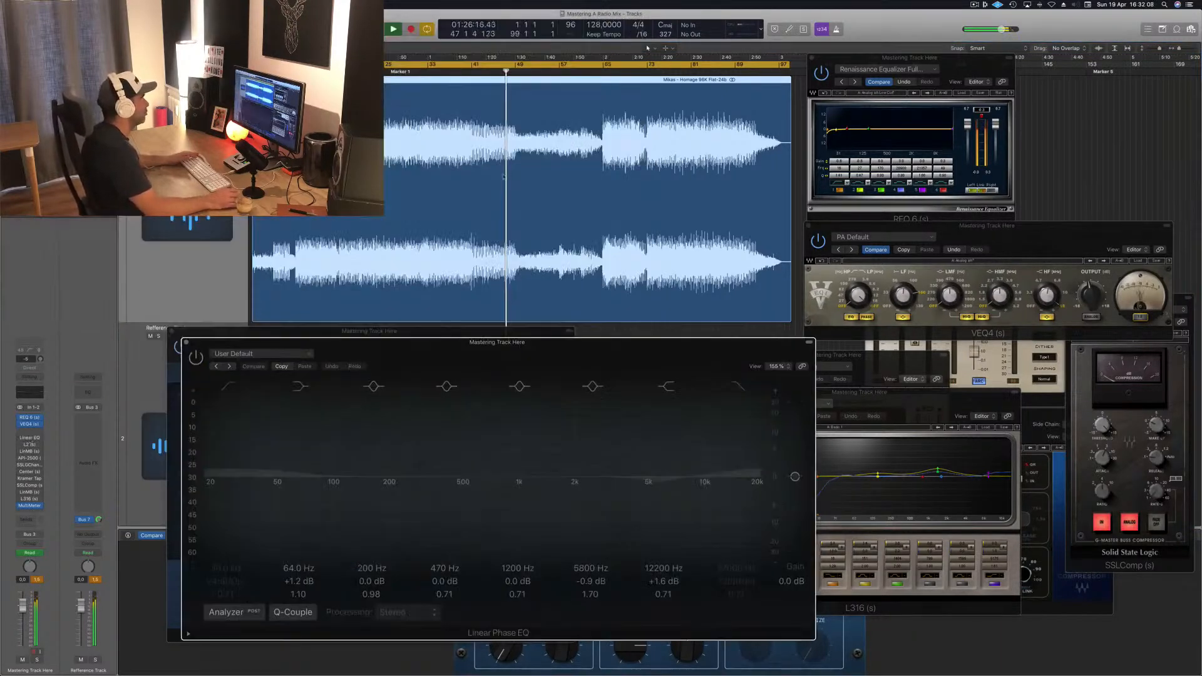
pyautogui.click(427, 74)
pyautogui.moveTo(206, 359); pyautogui.dragTo(221, 242)
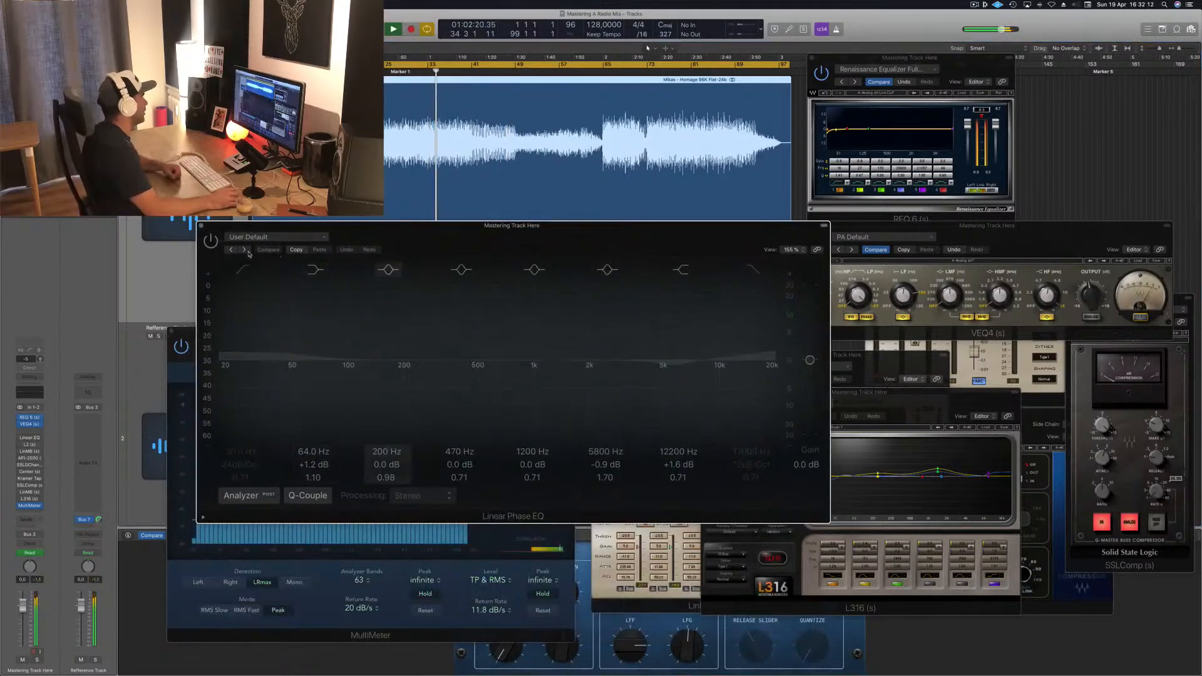
pyautogui.moveTo(390, 234); pyautogui.dragTo(397, 233)
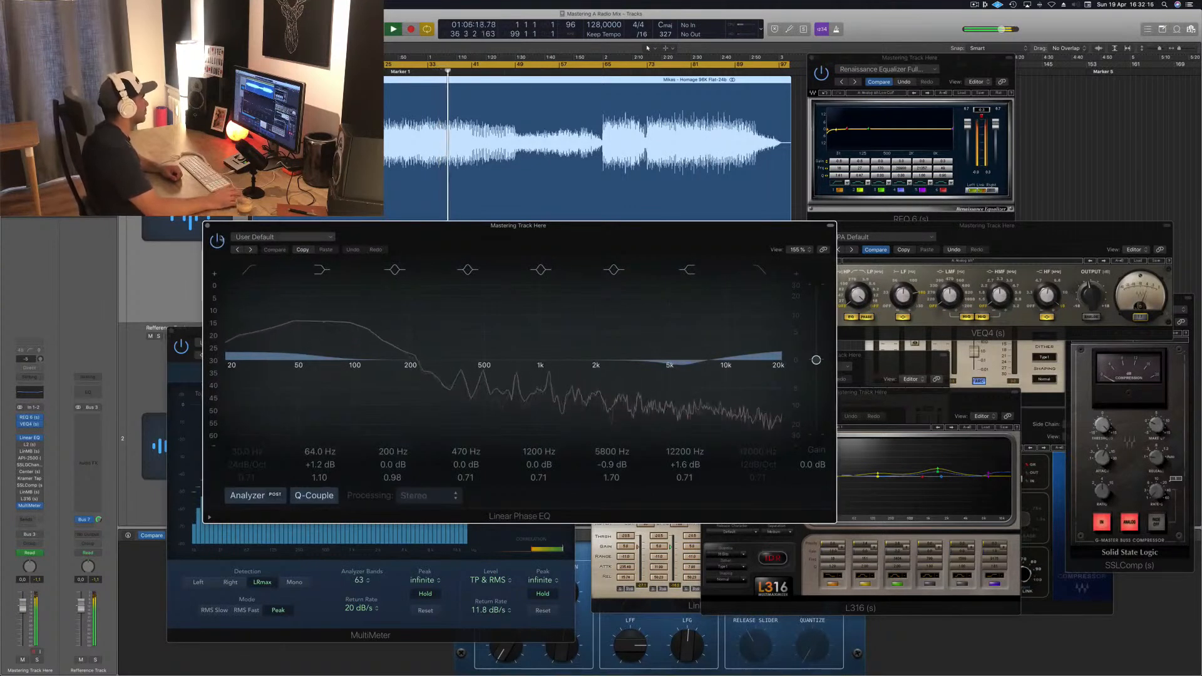
pyautogui.click(216, 240)
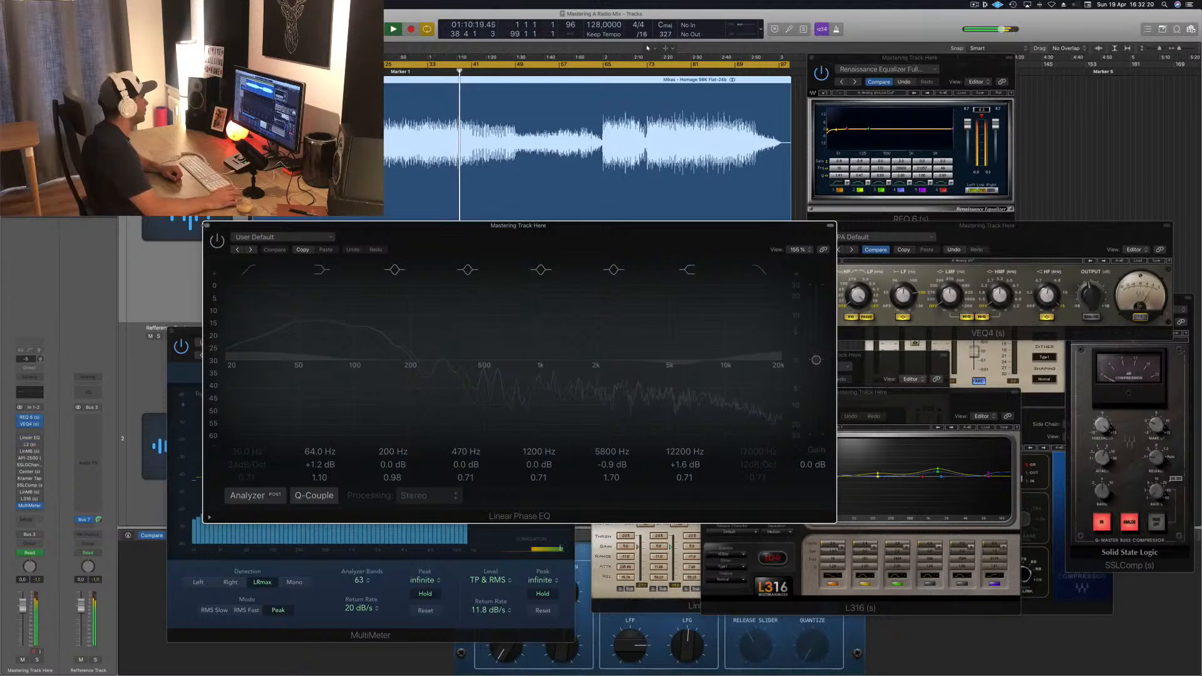
pyautogui.click(207, 227)
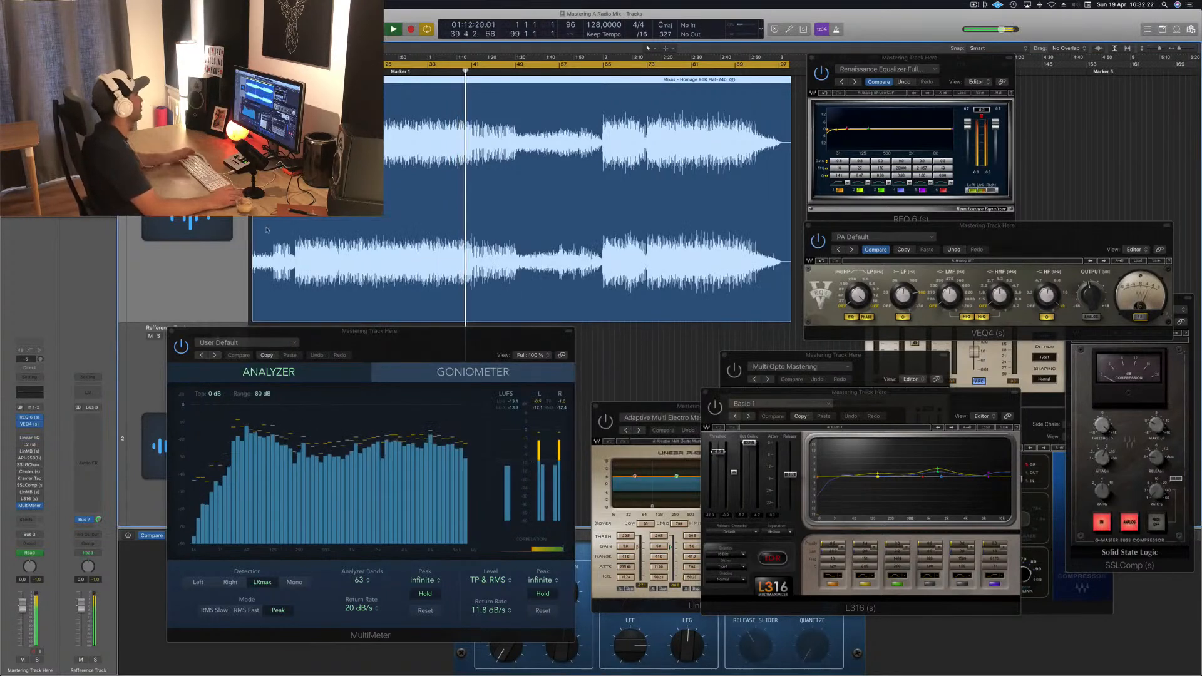
# Switch on the L2 Ultramaximizer and check its attenuation while replaying the track from an earlier section.
pyautogui.click(30, 445)
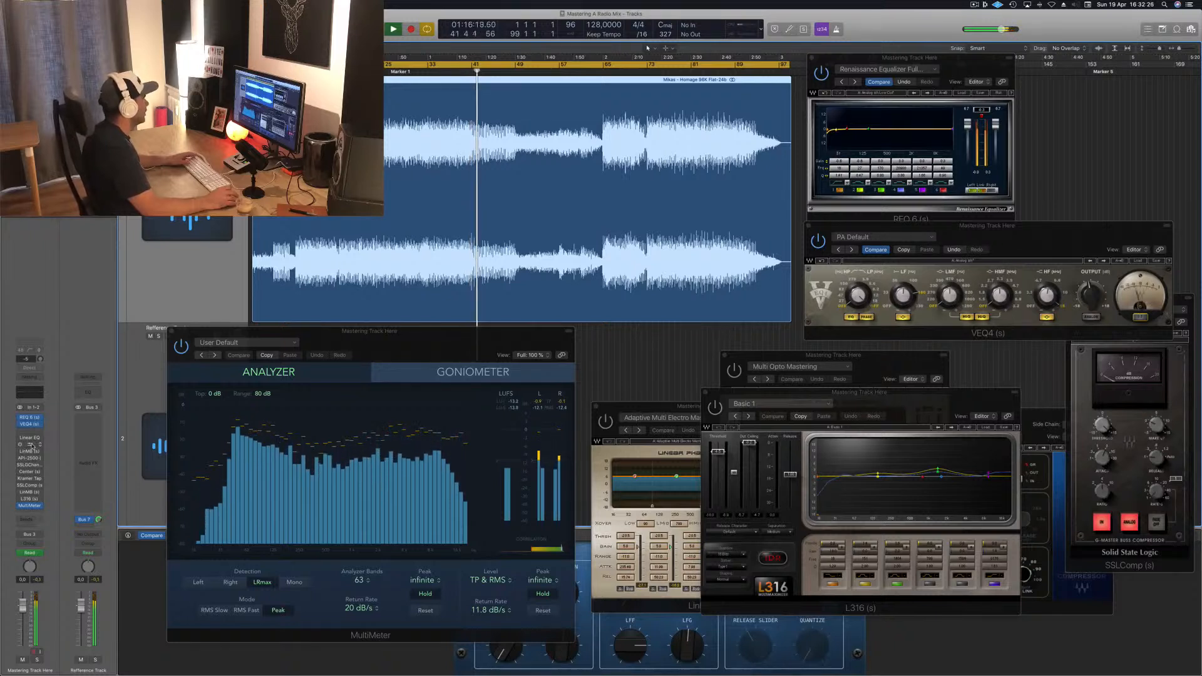
pyautogui.click(30, 444)
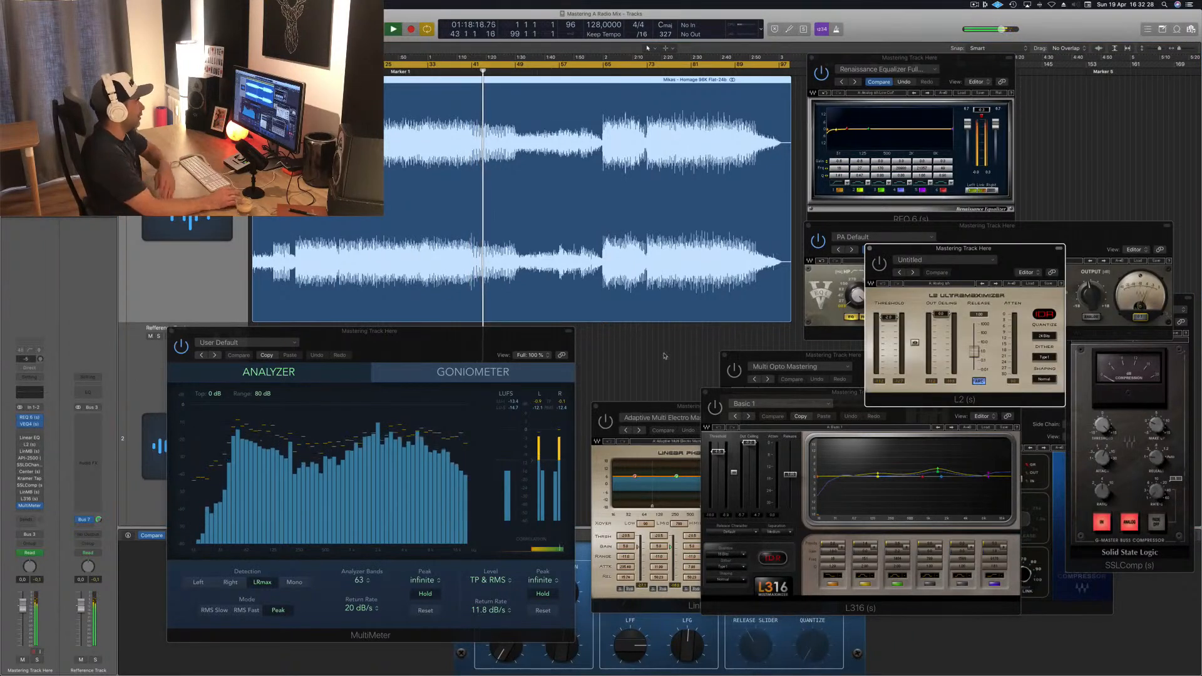
pyautogui.moveTo(951, 266); pyautogui.dragTo(936, 266)
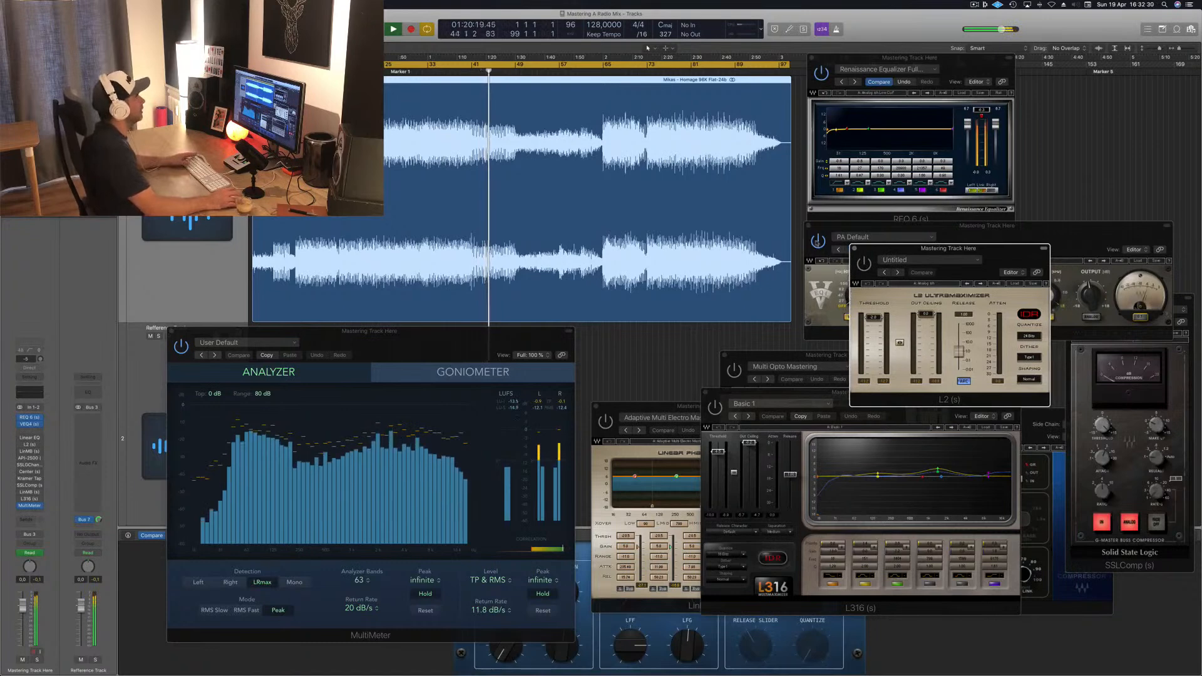
pyautogui.click(345, 70)
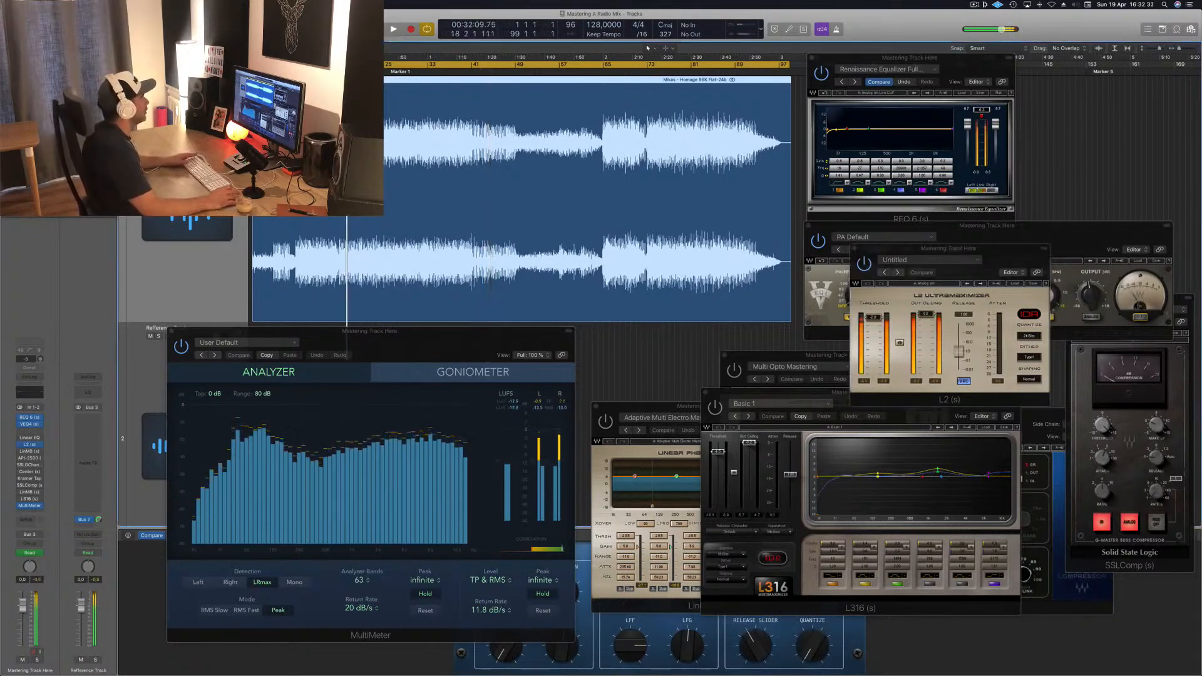
pyautogui.moveTo(347, 71); pyautogui.dragTo(252, 70)
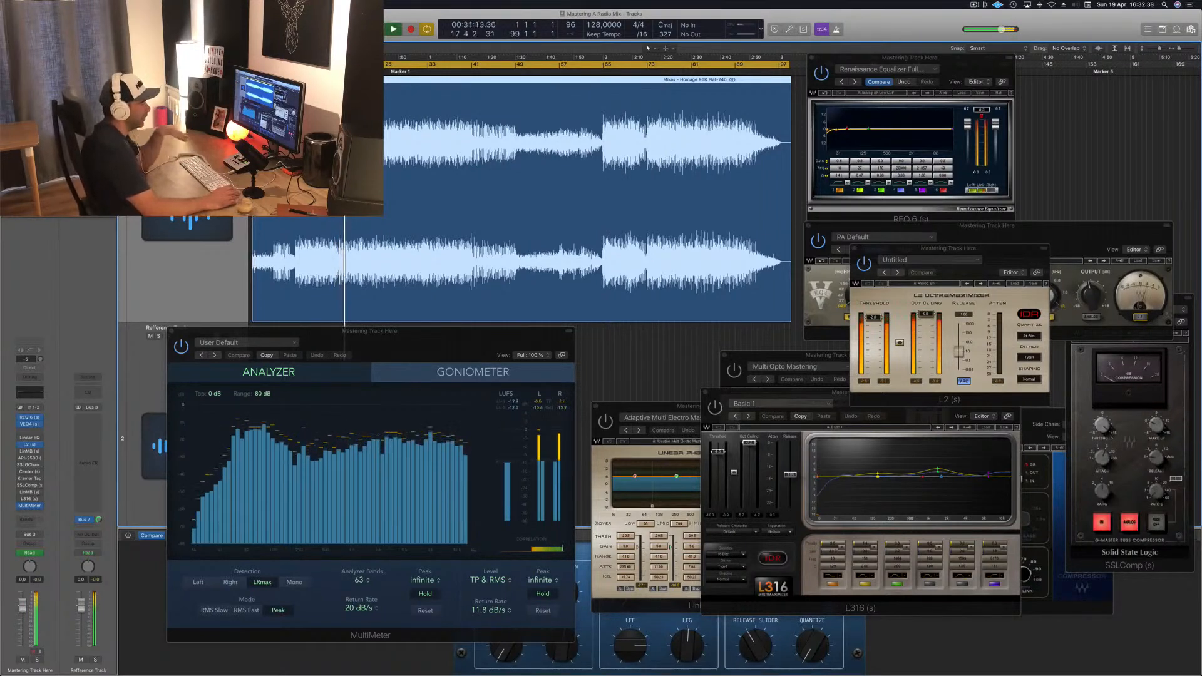
pyautogui.click(999, 387)
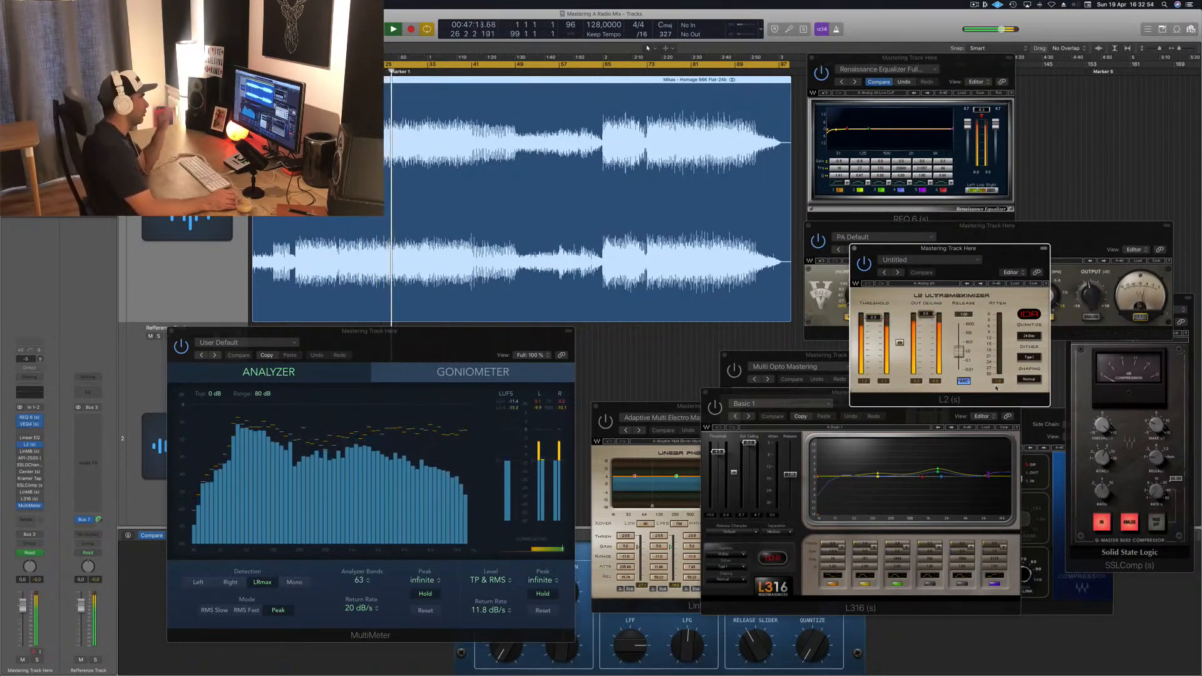
# Trim the REQ 6 output again and spread out the VEQ4 and L2 windows so they overlap less.
pyautogui.click(981, 109)
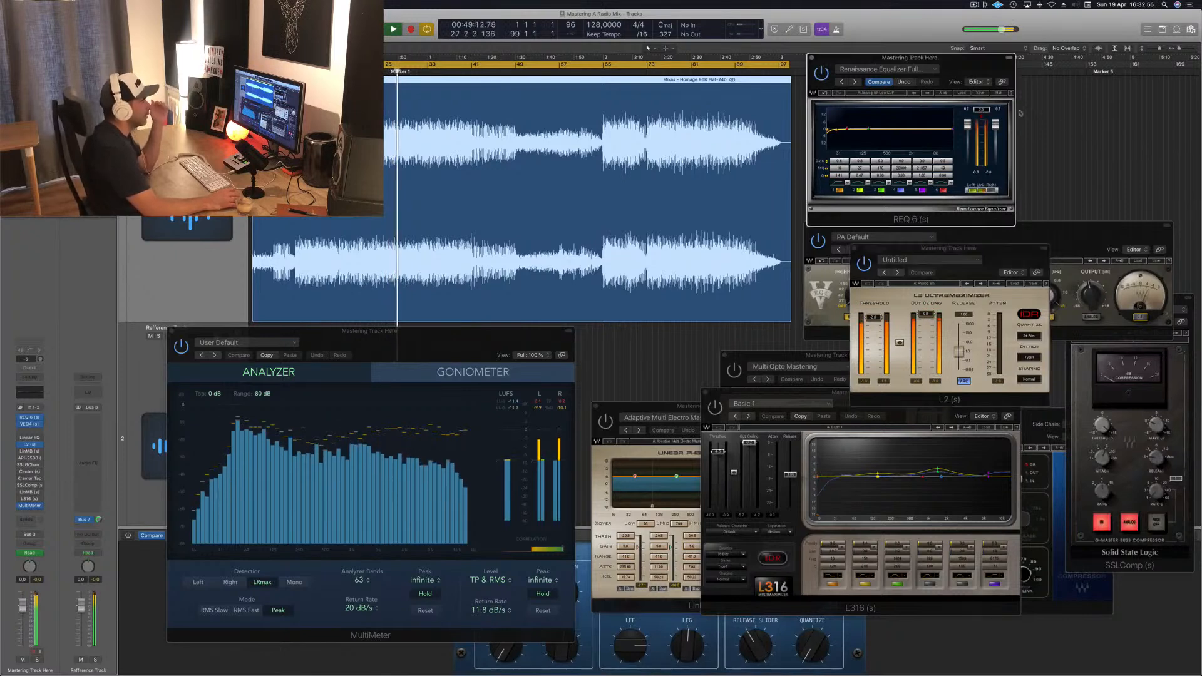
pyautogui.click(1095, 228)
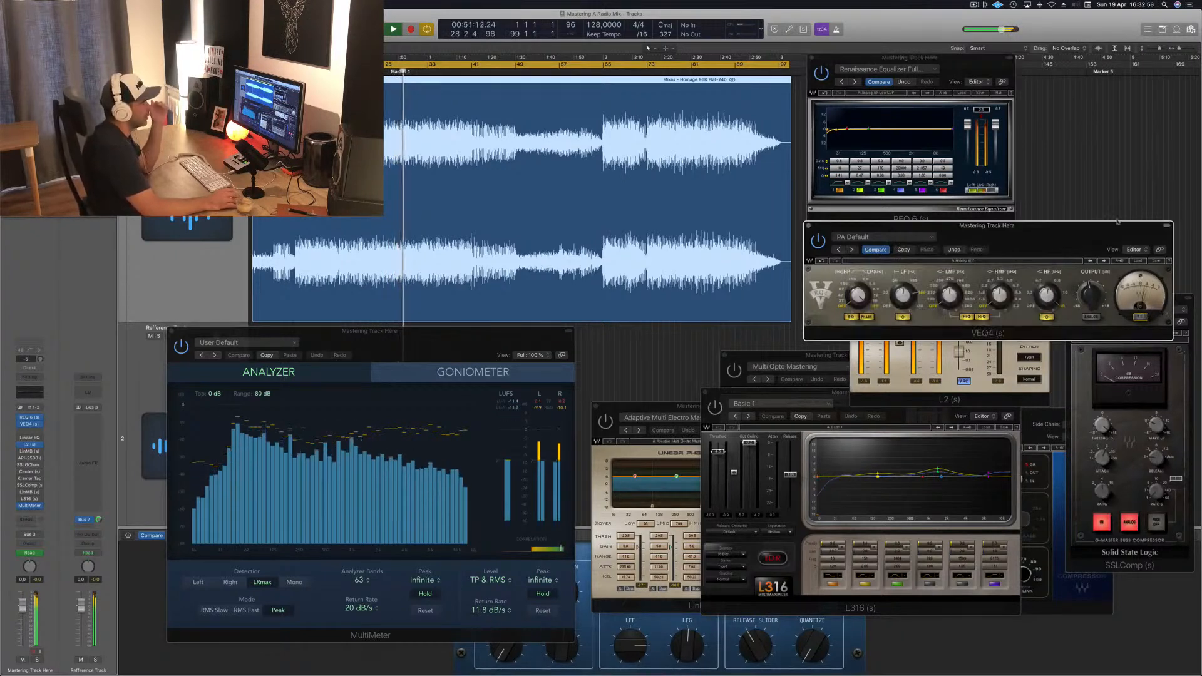
pyautogui.moveTo(1095, 228); pyautogui.dragTo(1103, 215)
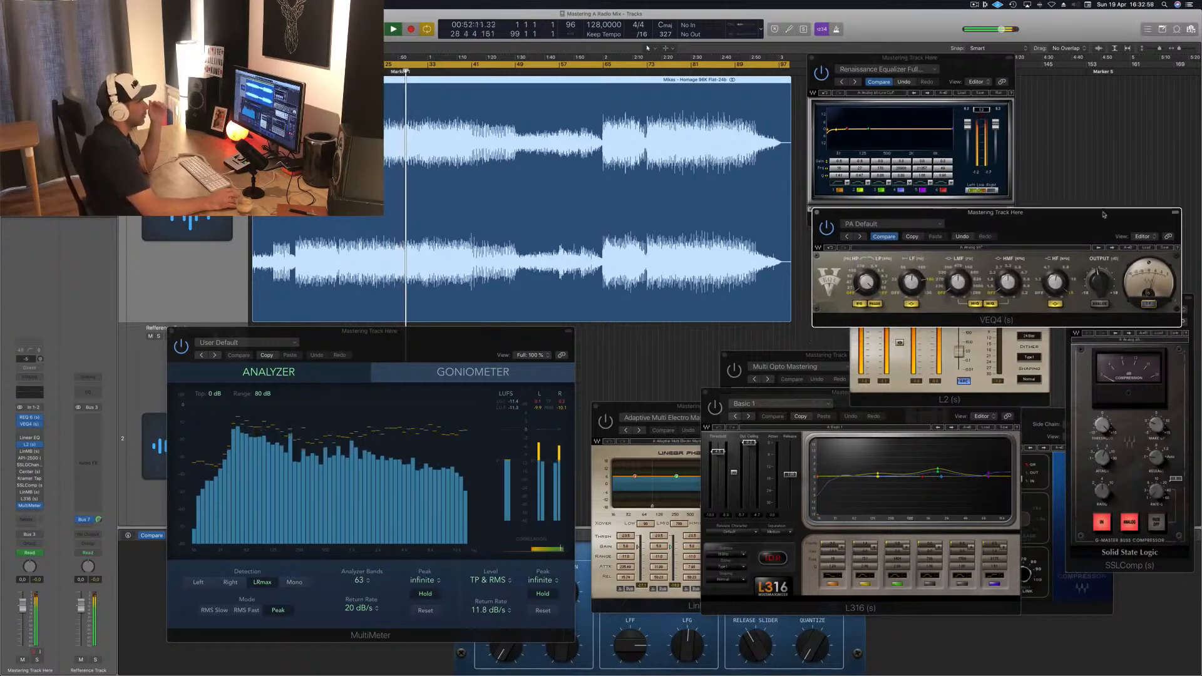
pyautogui.click(995, 399)
pyautogui.moveTo(1003, 248); pyautogui.dragTo(1004, 283)
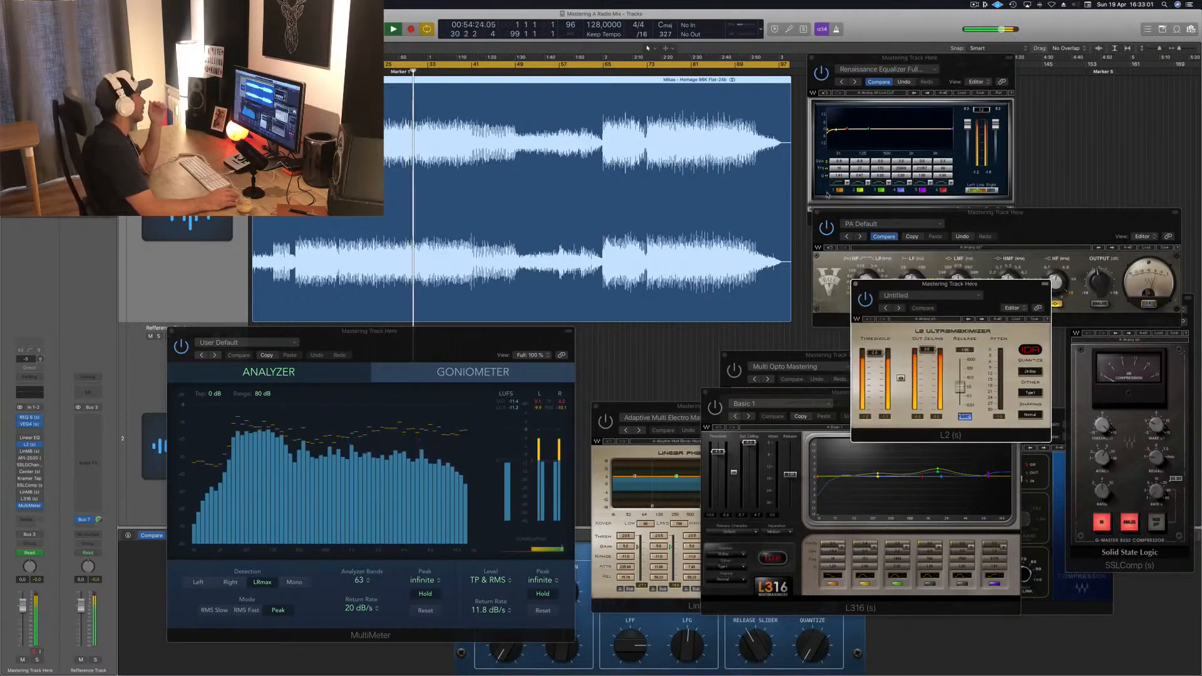
# Open the LinMB multiband compressor in a clear spot, switch it on and audition it from around bar 32.
pyautogui.click(30, 452)
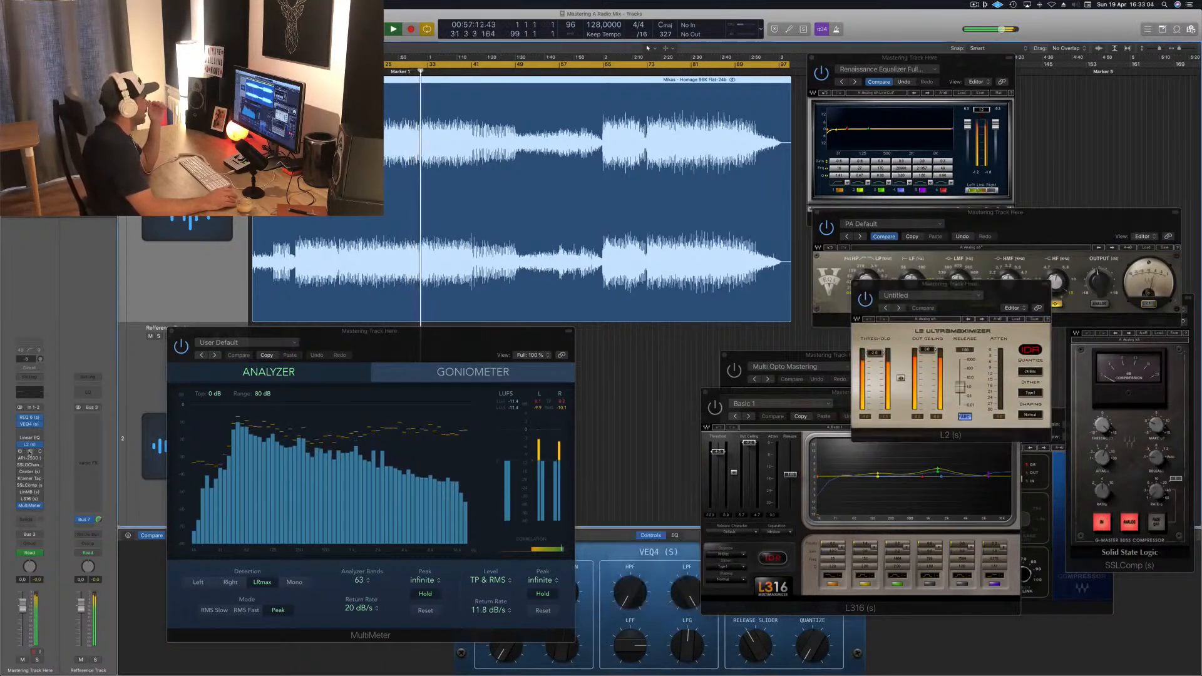
pyautogui.click(29, 451)
pyautogui.moveTo(755, 411); pyautogui.dragTo(756, 328)
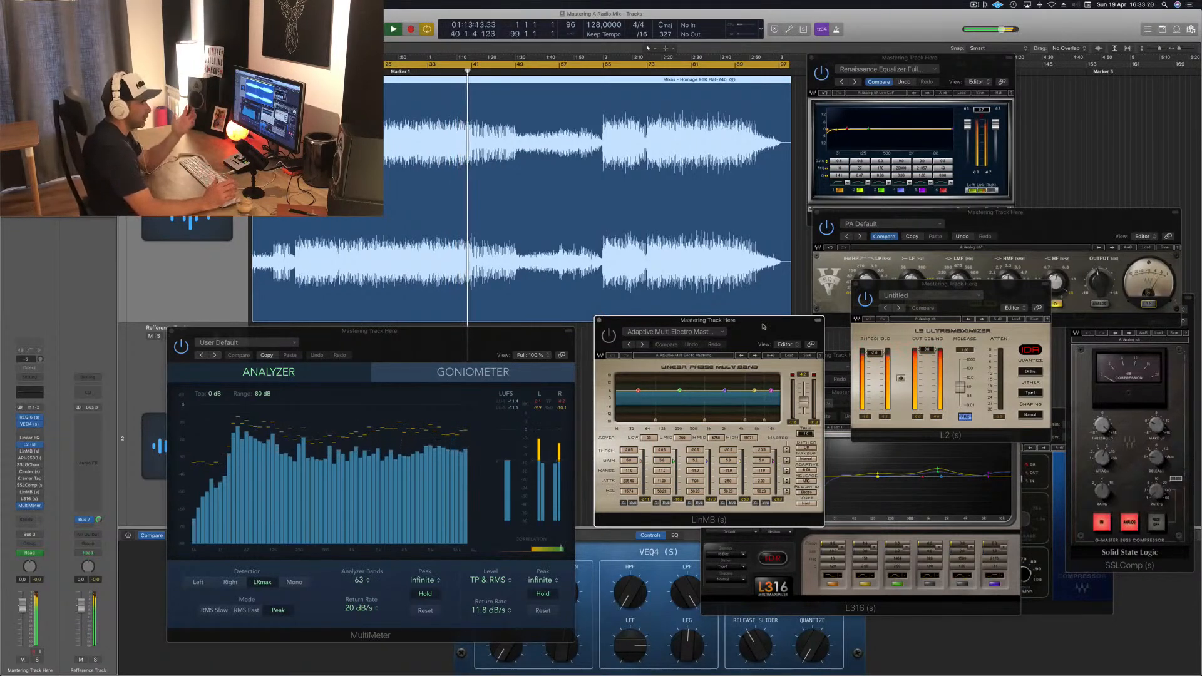
pyautogui.moveTo(763, 326); pyautogui.dragTo(758, 356)
pyautogui.click(424, 73)
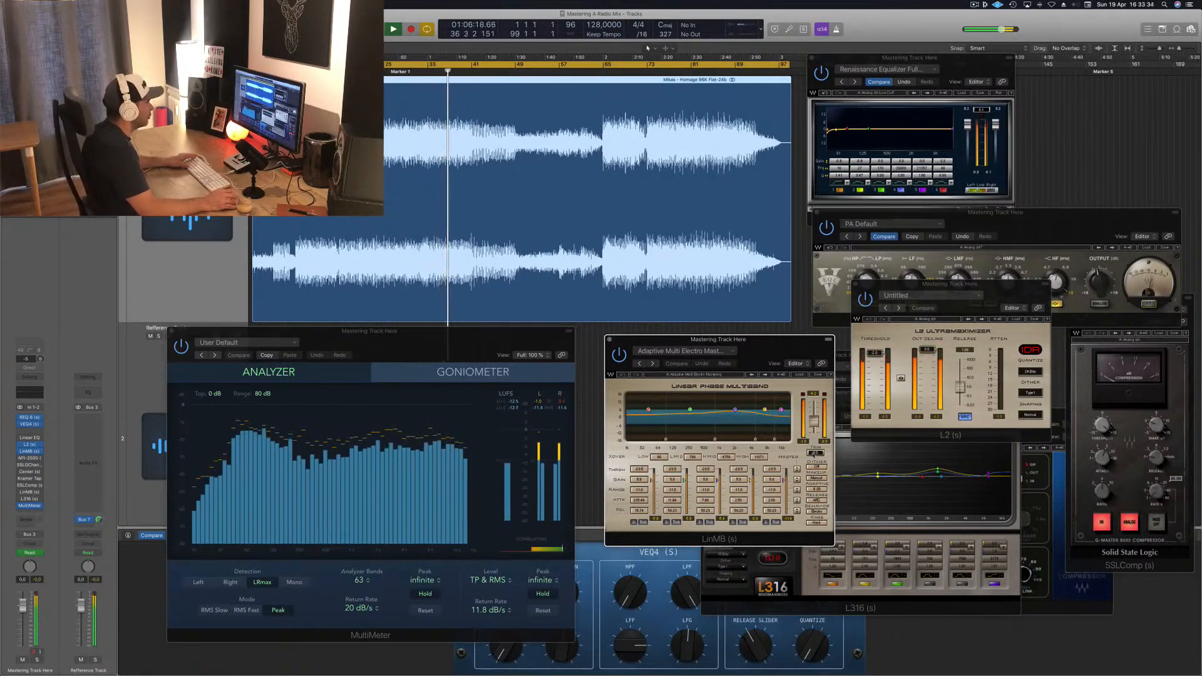
pyautogui.moveTo(771, 343); pyautogui.dragTo(776, 329)
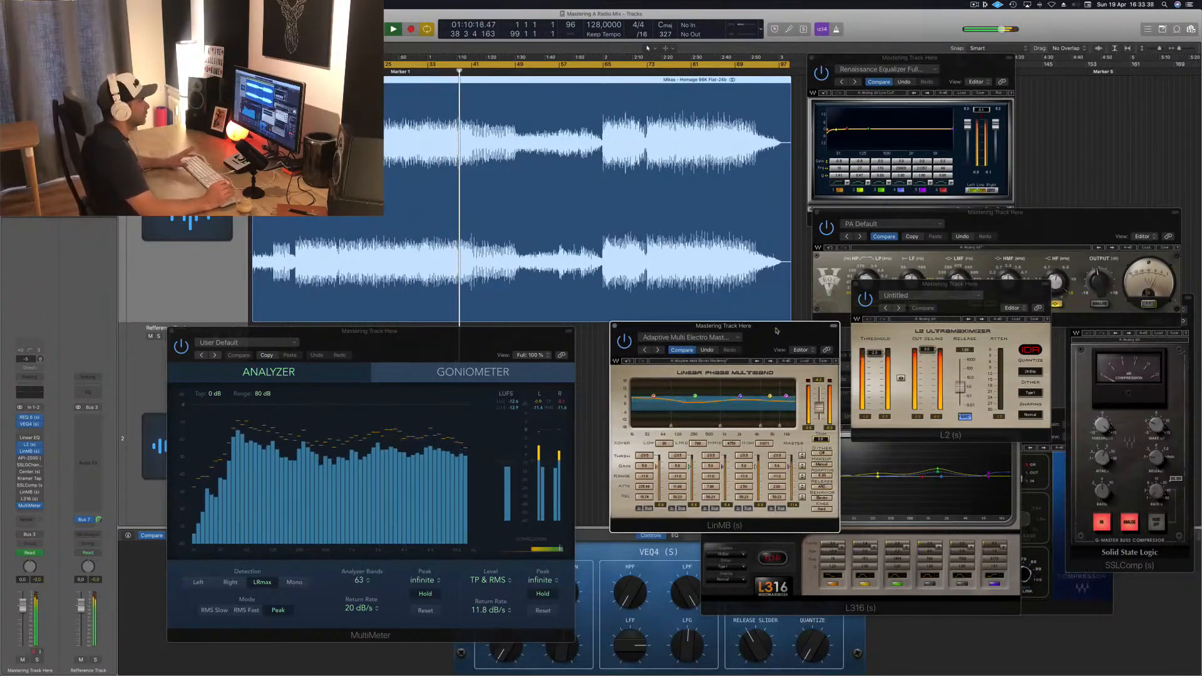
pyautogui.moveTo(776, 330); pyautogui.dragTo(780, 339)
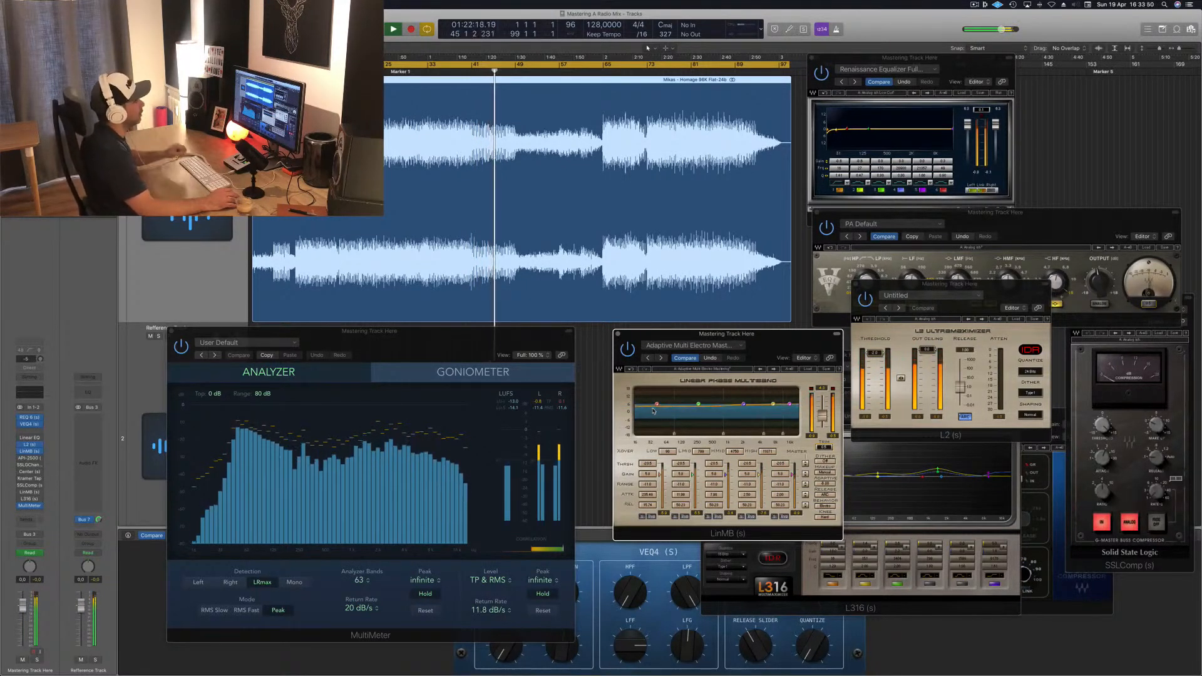
# Replay the track from its start and again from an early section to hear the LinMB compression.
pyautogui.press('Return')
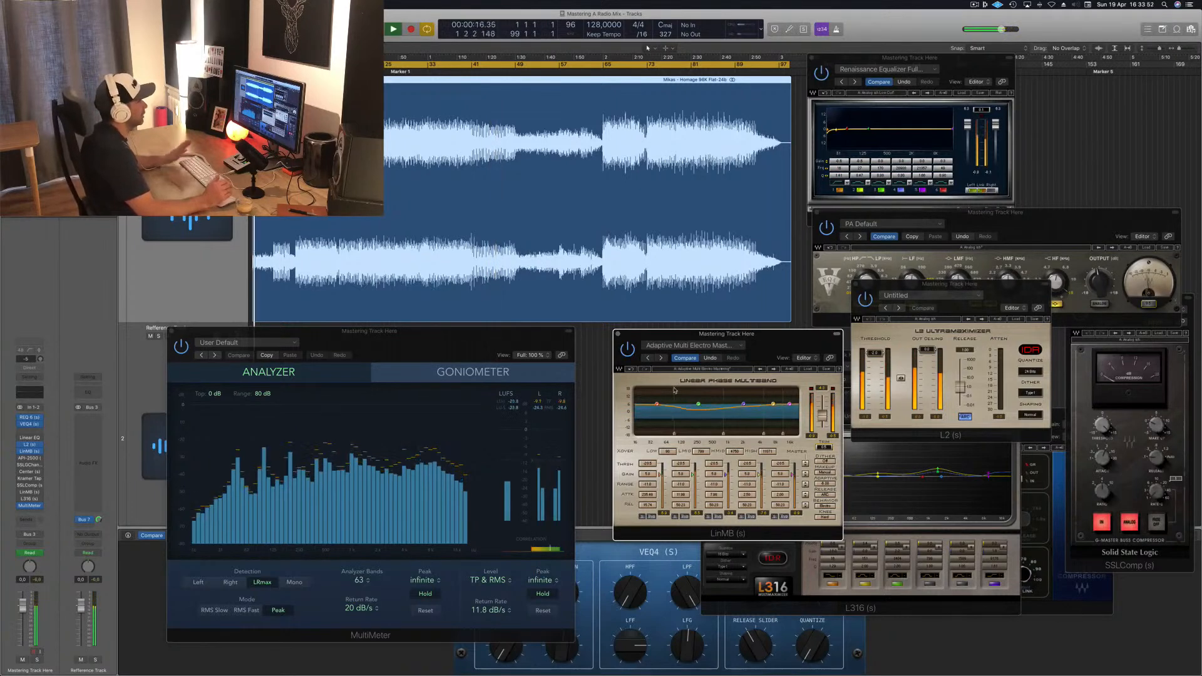
pyautogui.press('space')
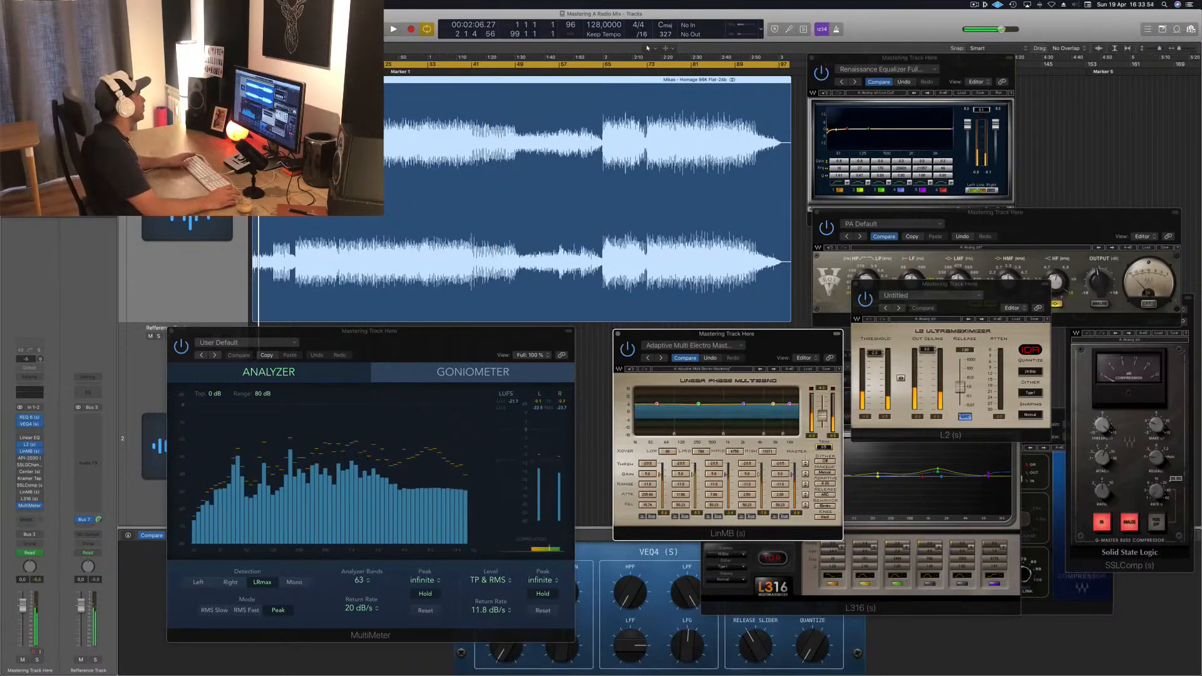
pyautogui.moveTo(269, 64); pyautogui.dragTo(356, 65)
pyautogui.press('space')
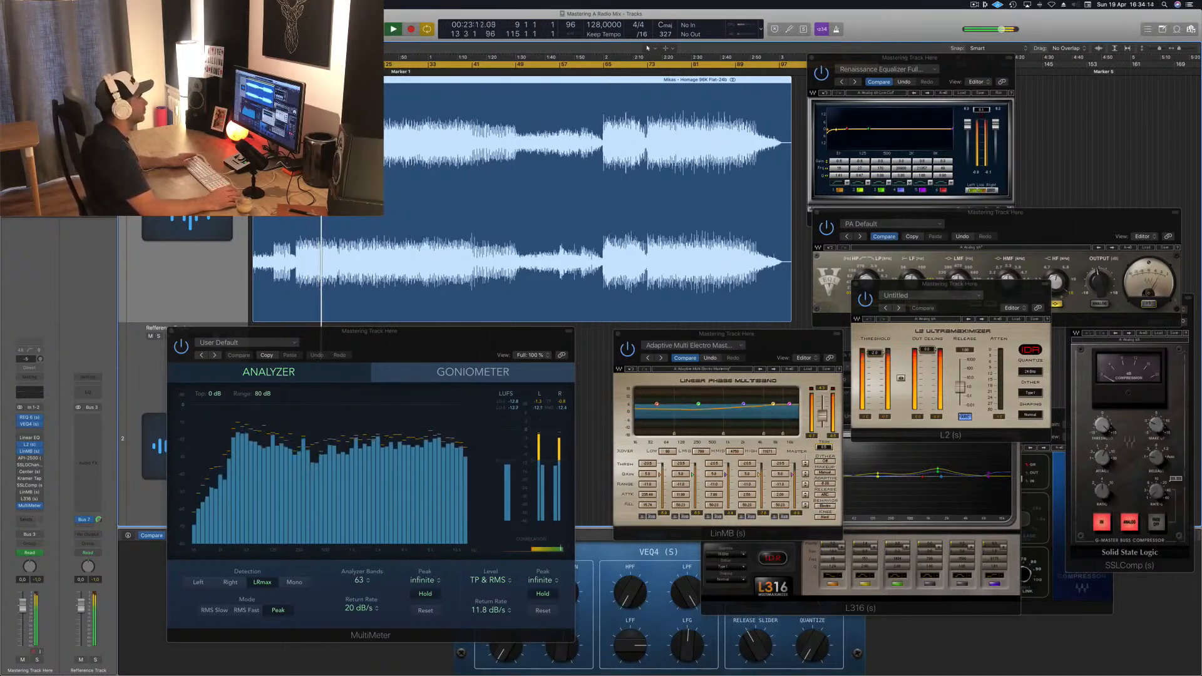
# Open the API-2500 compressor, switch it on and place its window beside the LinMB while listening.
pyautogui.click(29, 458)
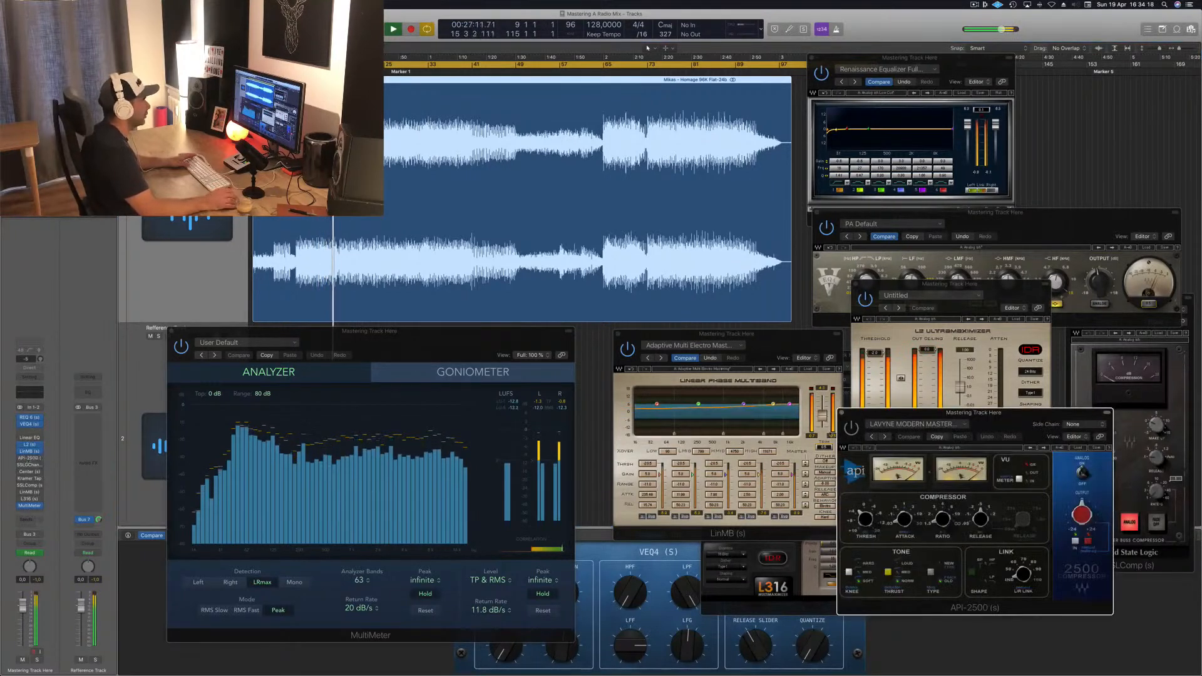
pyautogui.moveTo(1012, 413); pyautogui.dragTo(1053, 314)
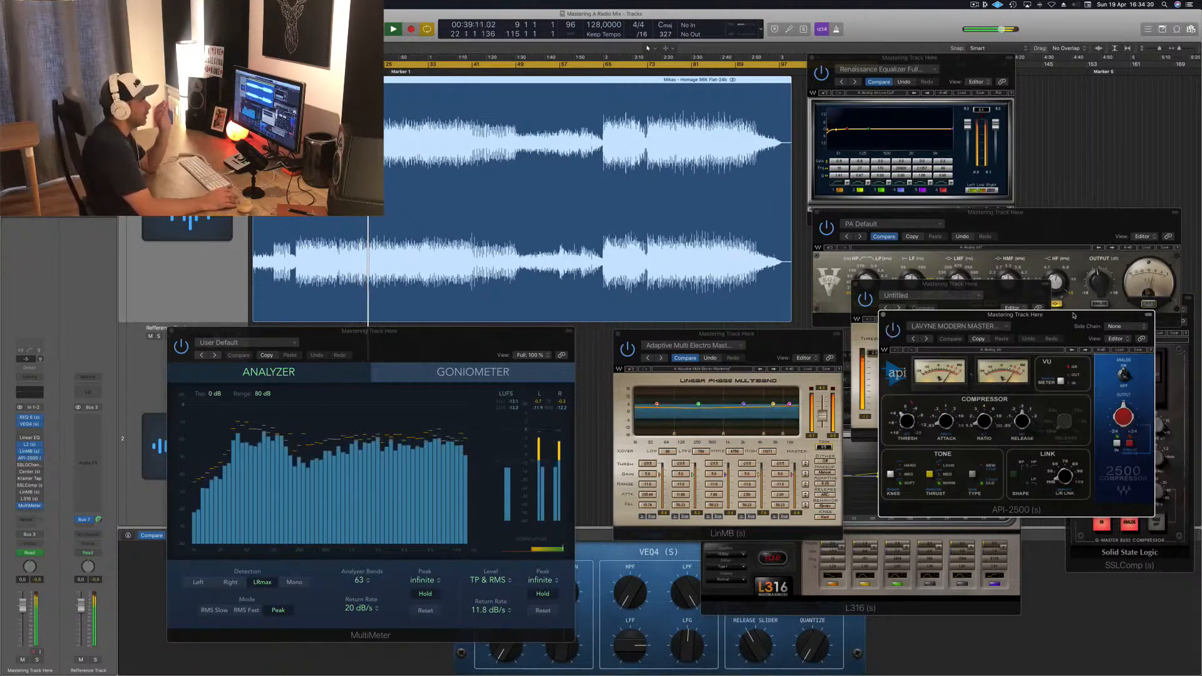
pyautogui.moveTo(1073, 315); pyautogui.dragTo(1064, 326)
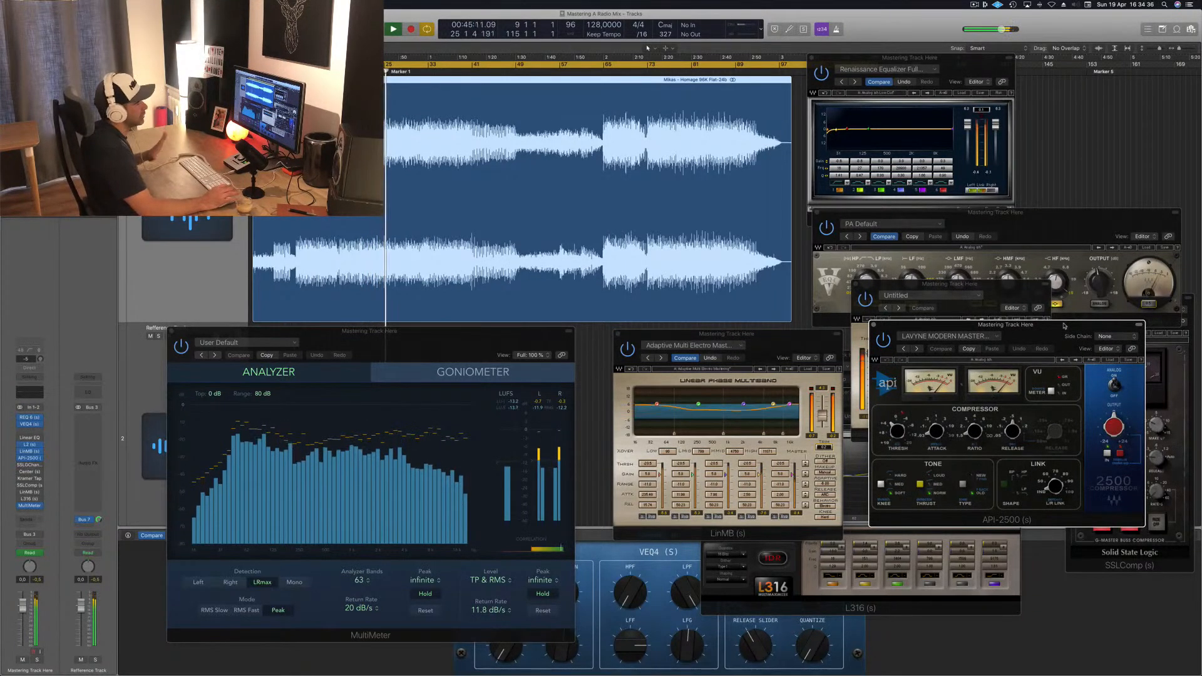
pyautogui.moveTo(1064, 325); pyautogui.dragTo(1051, 329)
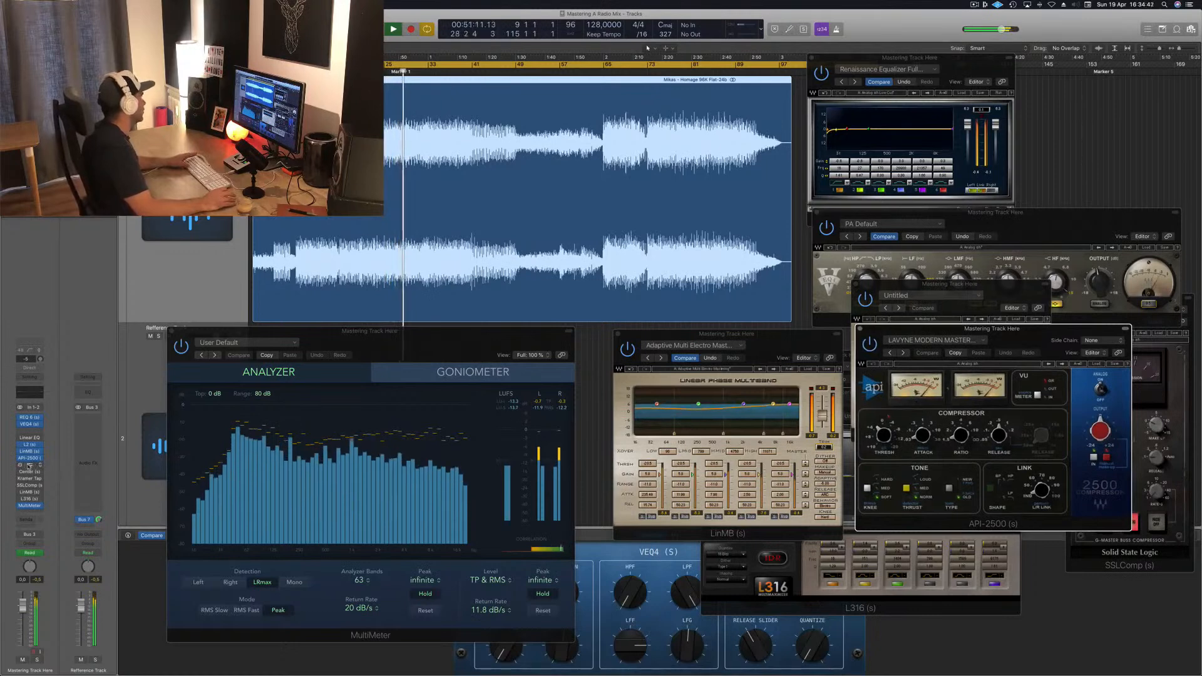
# Open the SSLGChannel plug-in, place its window over the API-2500 and replay the track from around bar 9.
pyautogui.click(30, 464)
pyautogui.click(29, 466)
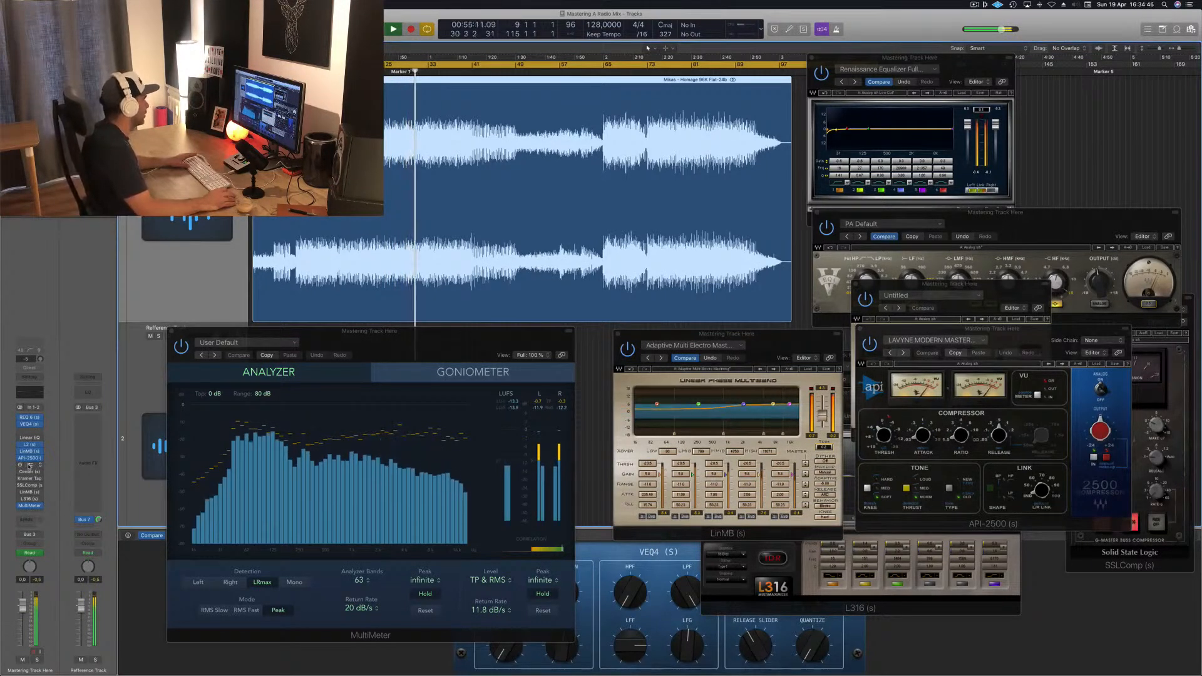
pyautogui.click(30, 466)
pyautogui.moveTo(103, 24); pyautogui.dragTo(860, 294)
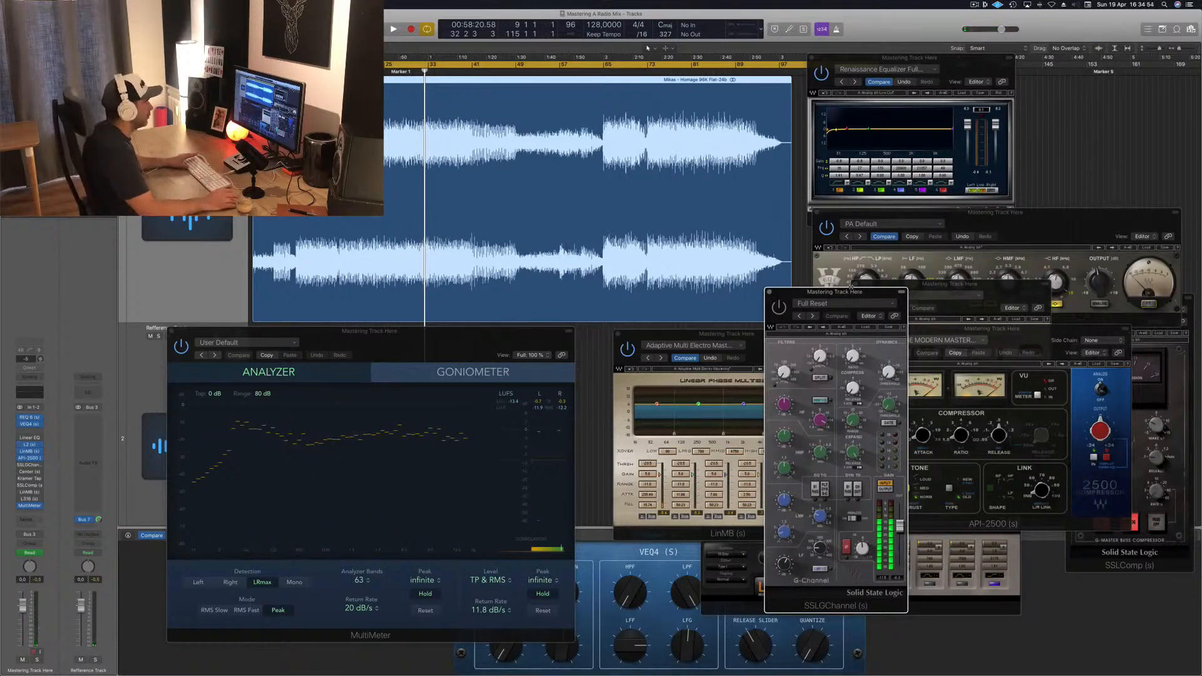
pyautogui.moveTo(850, 285); pyautogui.dragTo(885, 249)
pyautogui.press('space')
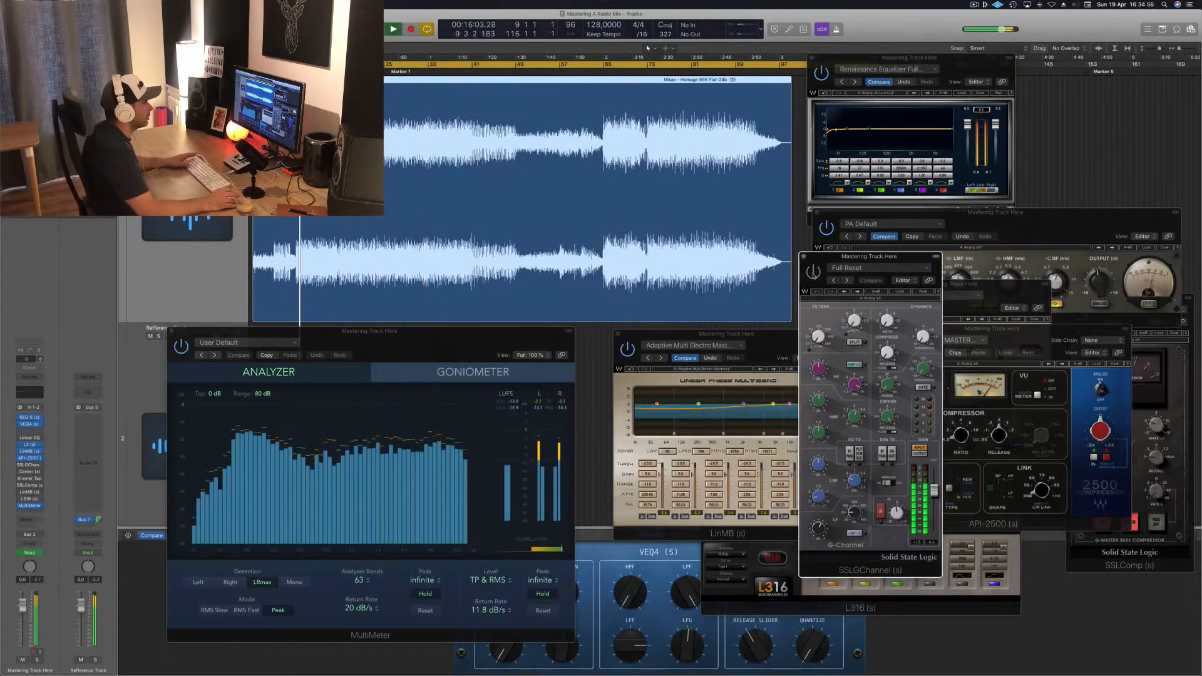
# Slightly adjust the SSLGChannel's low EQ band and rearrange the SSLGChannel and LinMB windows so both are readable.
pyautogui.moveTo(819, 529); pyautogui.dragTo(819, 525)
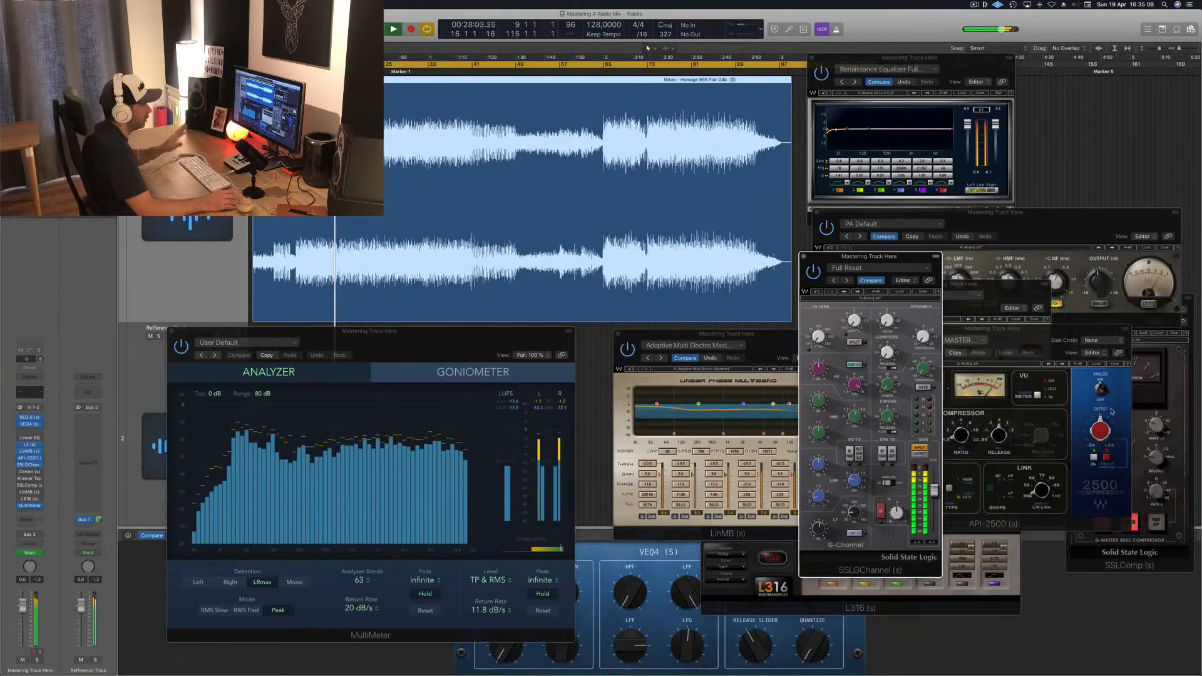
pyautogui.moveTo(901, 260); pyautogui.dragTo(926, 222)
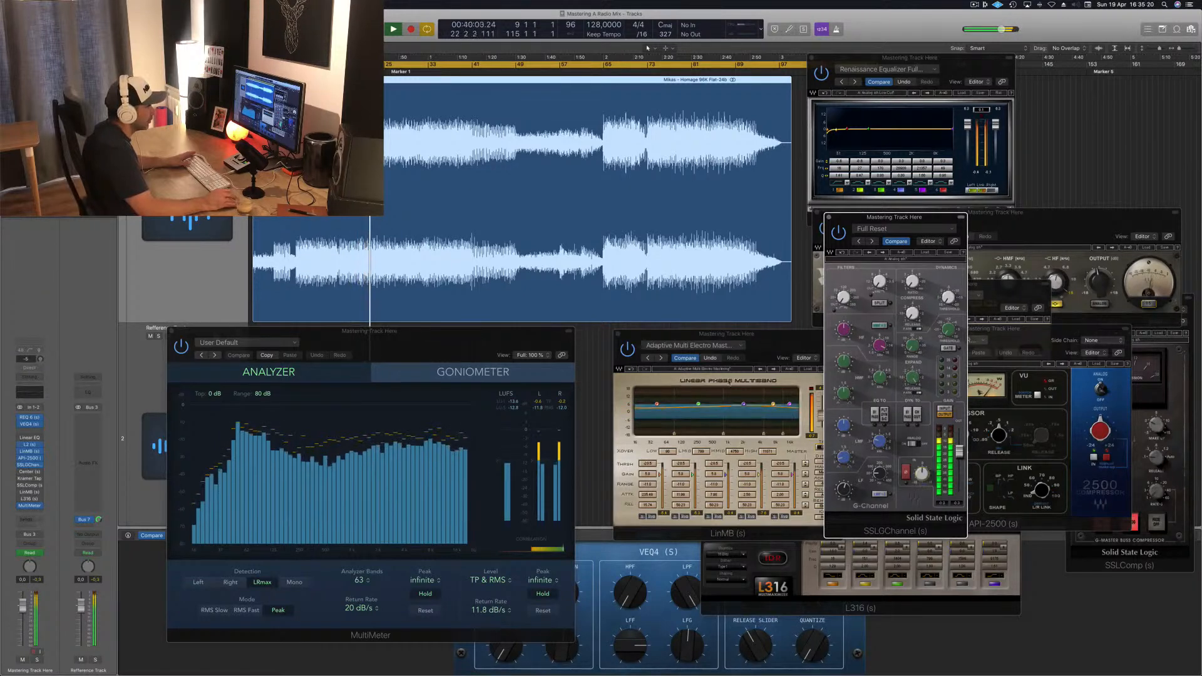
pyautogui.moveTo(792, 330); pyautogui.dragTo(1146, 160)
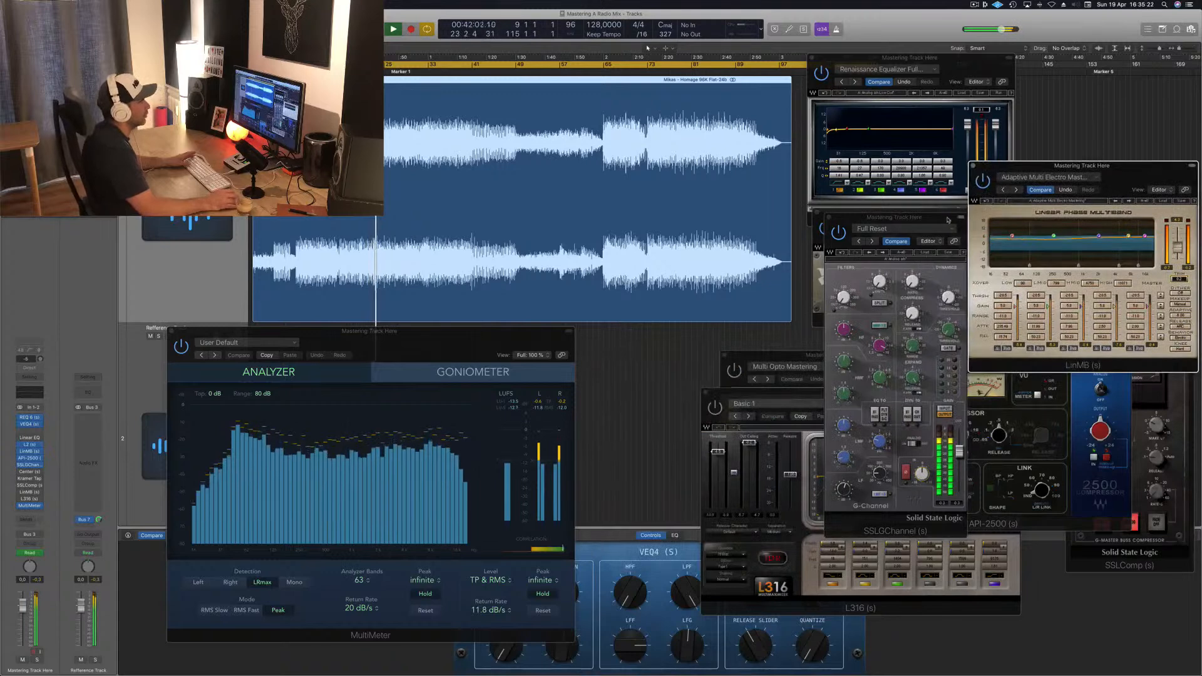
pyautogui.moveTo(926, 218); pyautogui.dragTo(742, 239)
pyautogui.moveTo(1134, 165); pyautogui.dragTo(1085, 393)
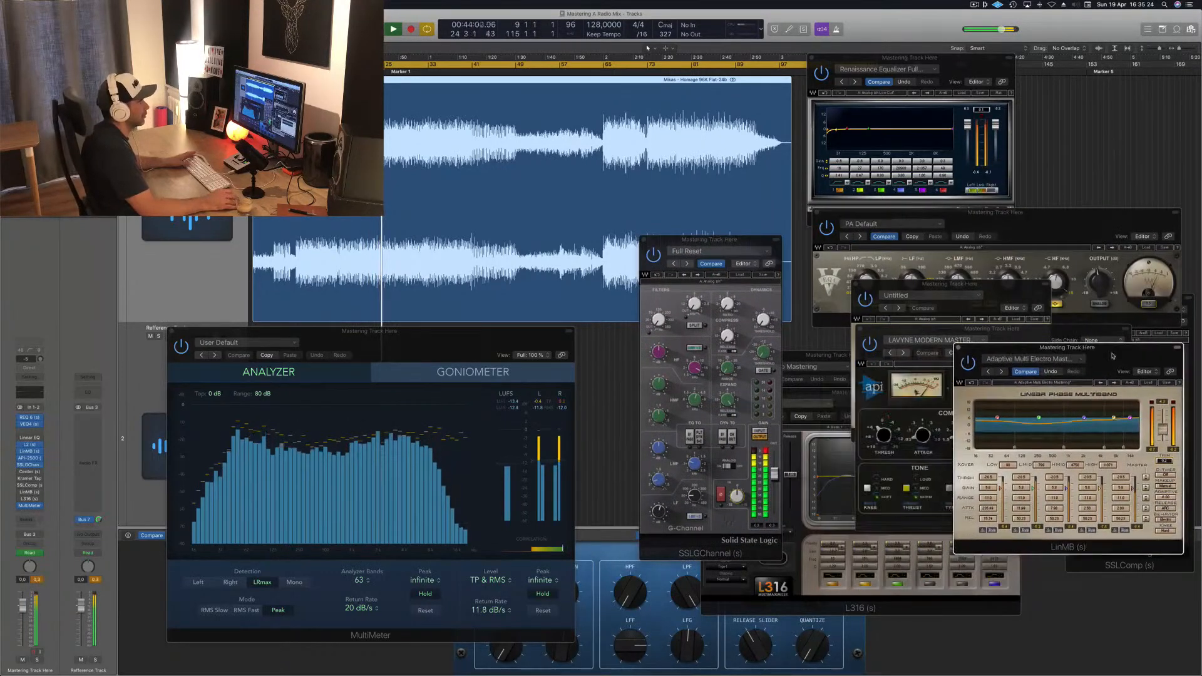
pyautogui.moveTo(737, 237); pyautogui.dragTo(894, 233)
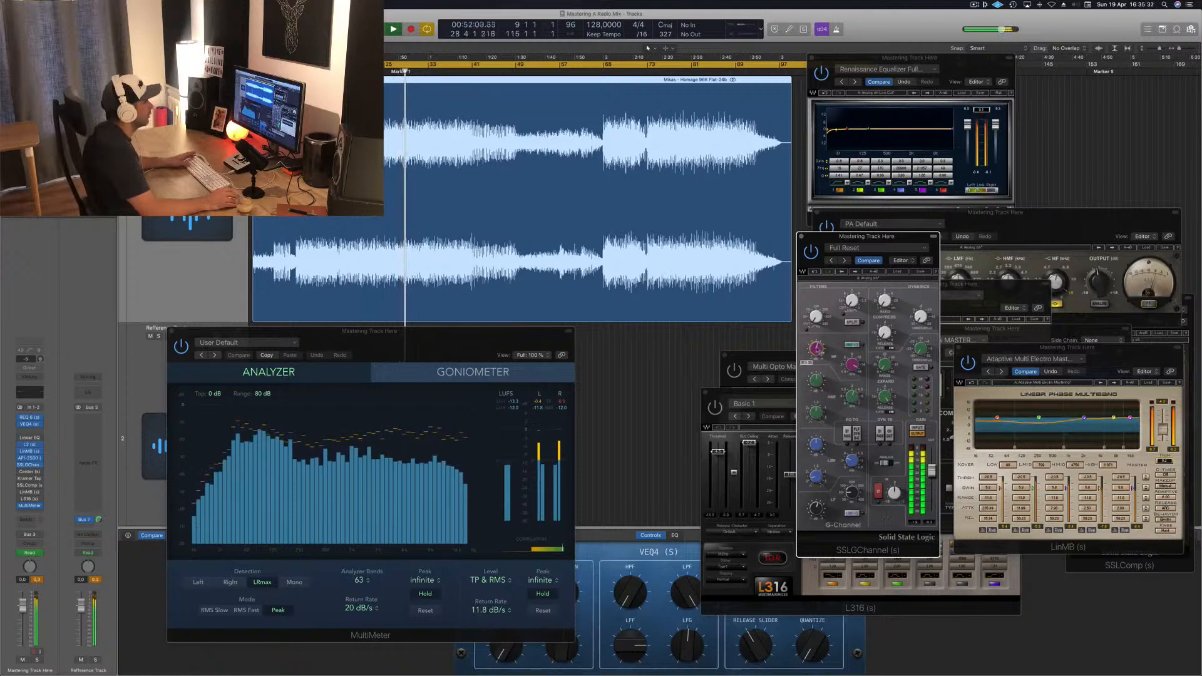
# Compare the SSLGChannel on and off from around bar 34 and shift its window slightly lower.
pyautogui.click(433, 70)
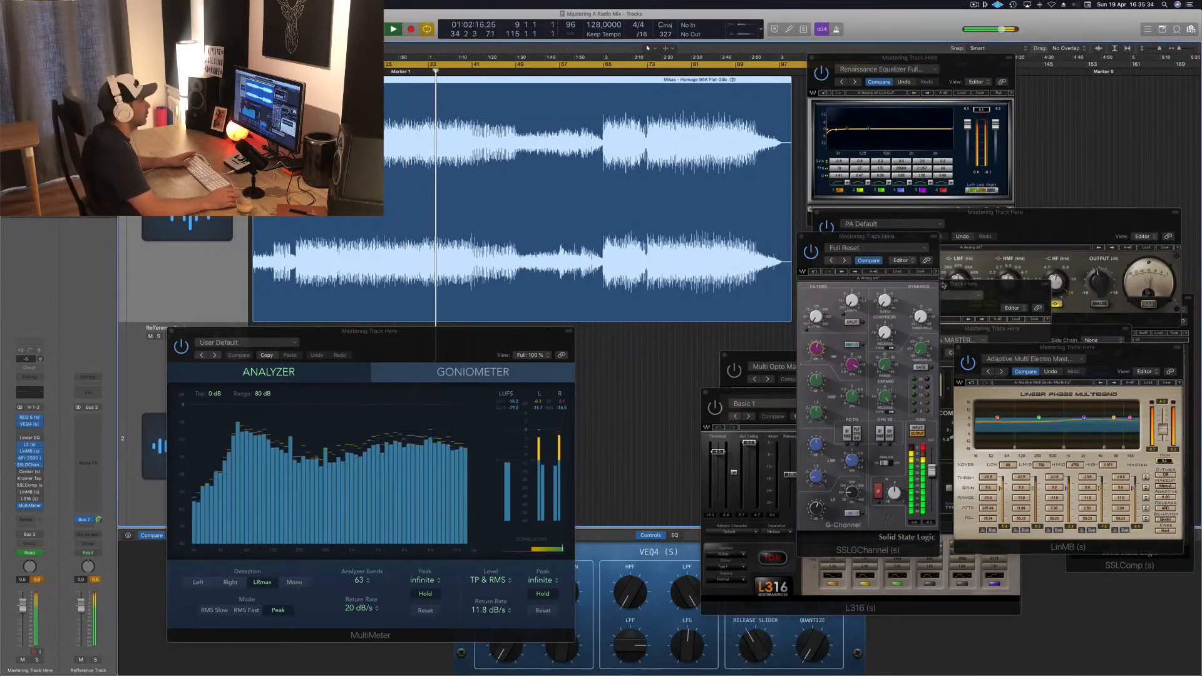
pyautogui.click(810, 251)
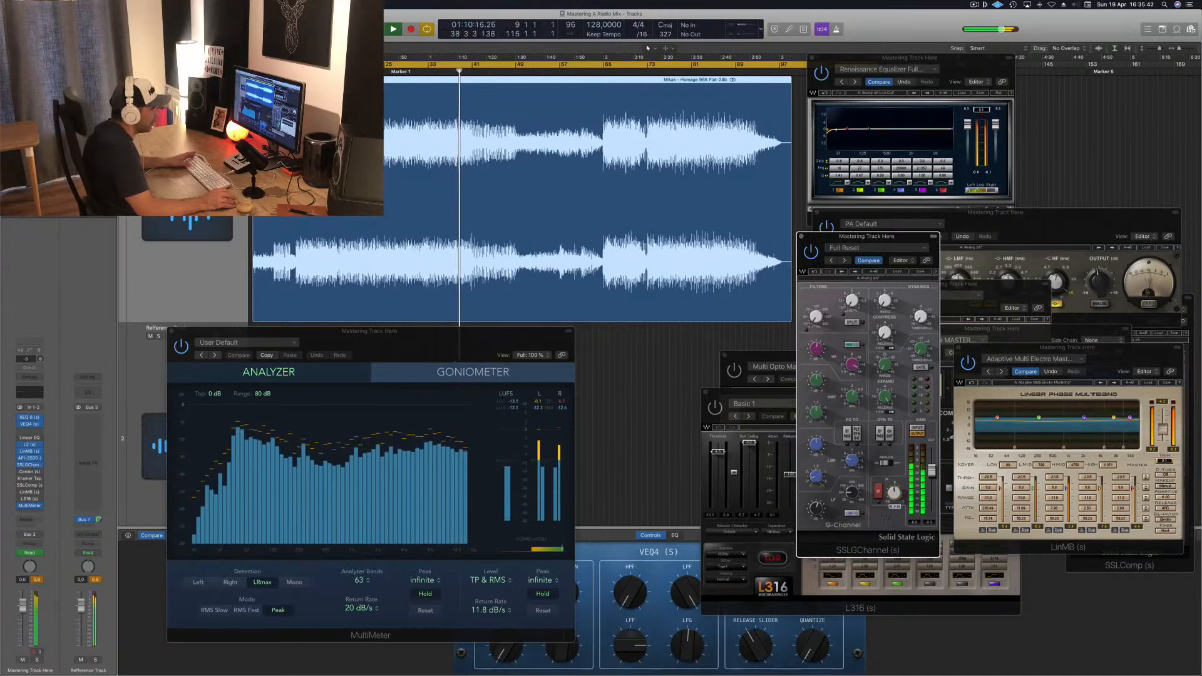
pyautogui.moveTo(895, 240)
pyautogui.mouseDown()
pyautogui.moveTo(975, 263)
pyautogui.moveTo(906, 259)
pyautogui.mouseUp()
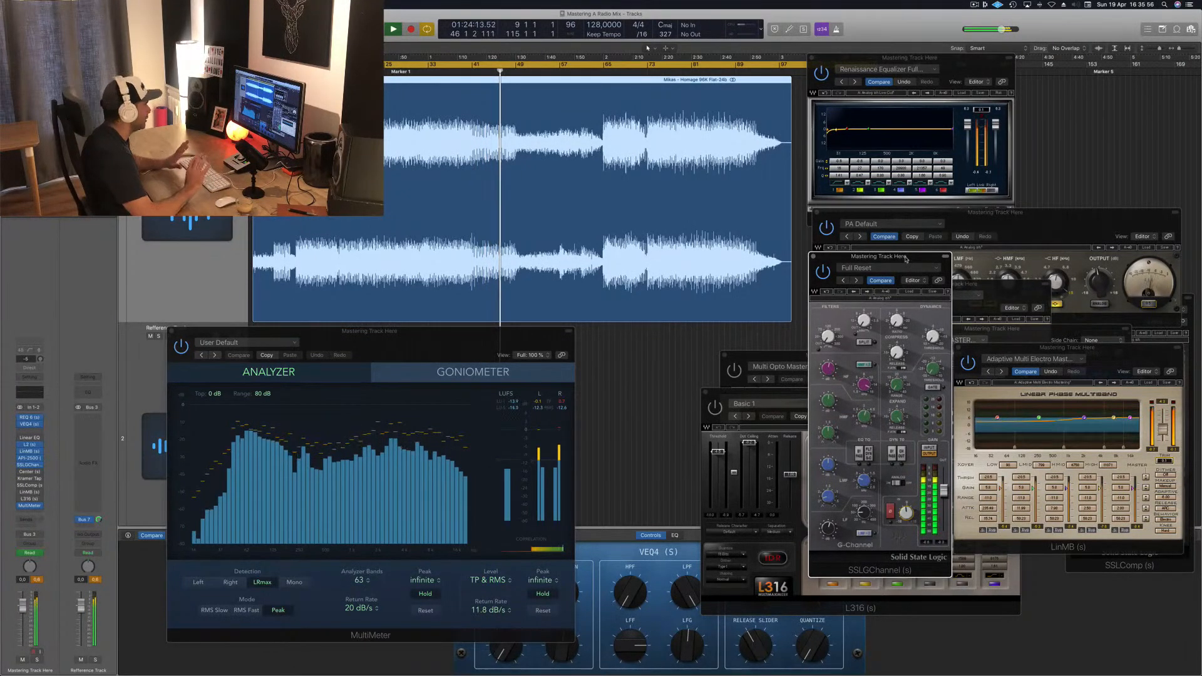
pyautogui.moveTo(905, 258); pyautogui.dragTo(905, 274)
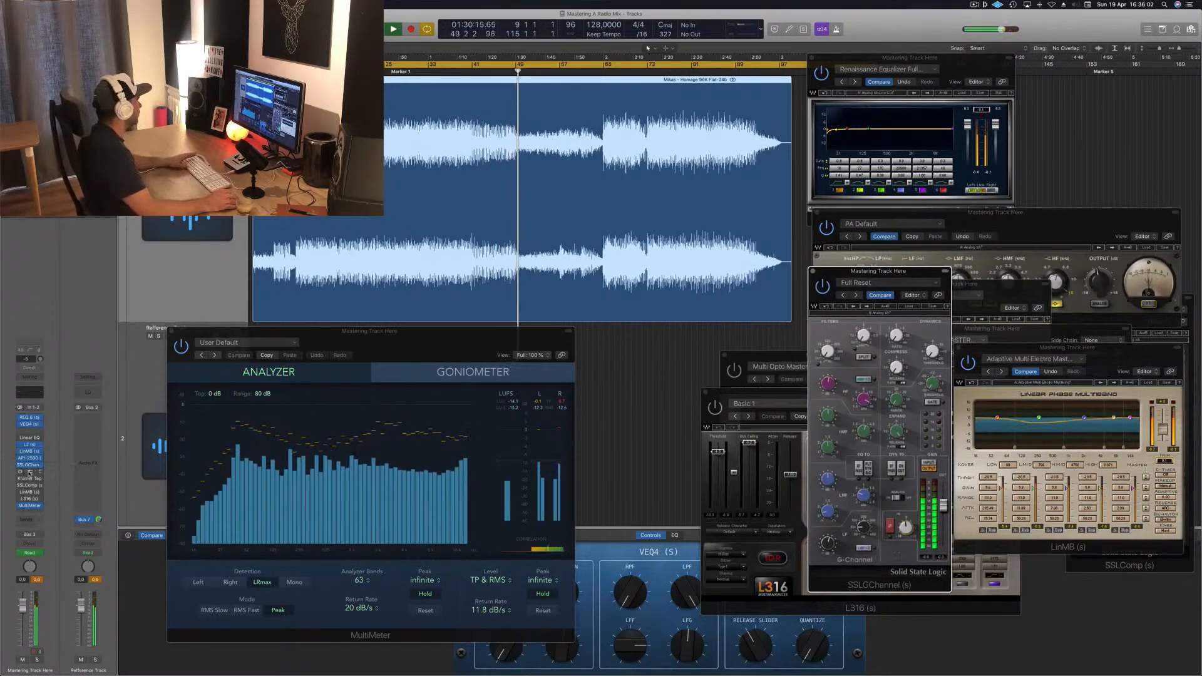
# Open the Center plug-in, place it over the SSLGChannel and replay the track from an early section.
pyautogui.click(29, 473)
pyautogui.moveTo(123, 25); pyautogui.dragTo(912, 271)
pyautogui.click(881, 250)
pyautogui.click(935, 245)
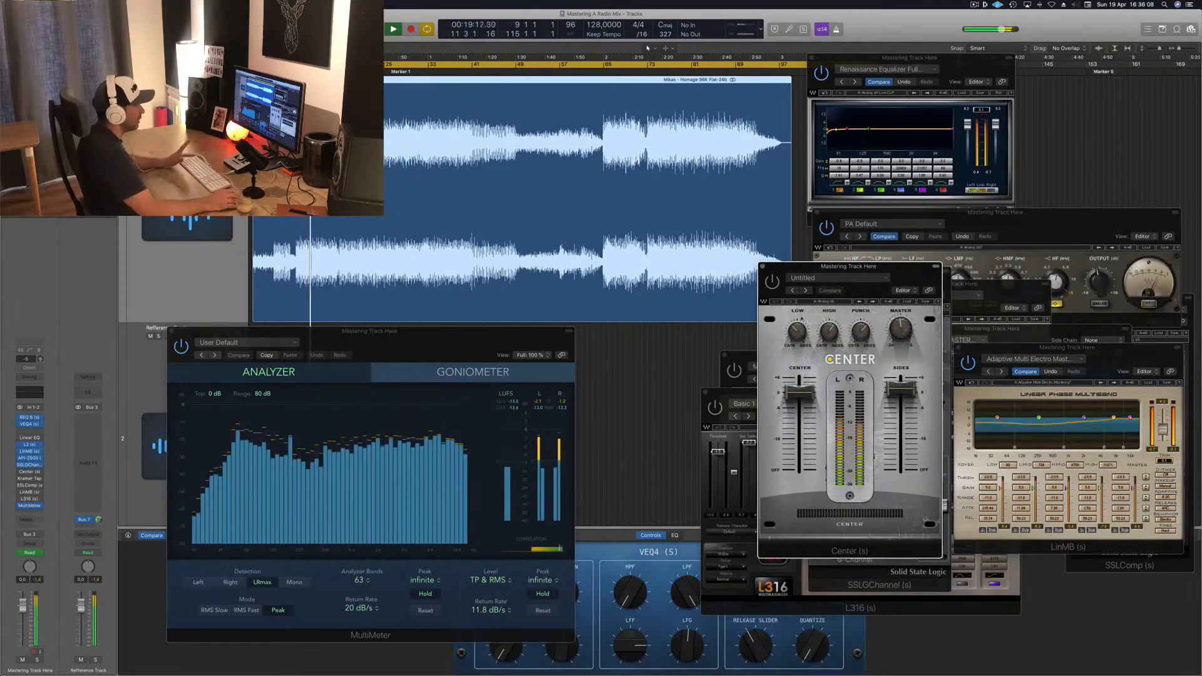
# Switch on the Center plug-in, raise its Sides fader slightly while listening and close its window.
pyautogui.moveTo(900, 389); pyautogui.dragTo(900, 385)
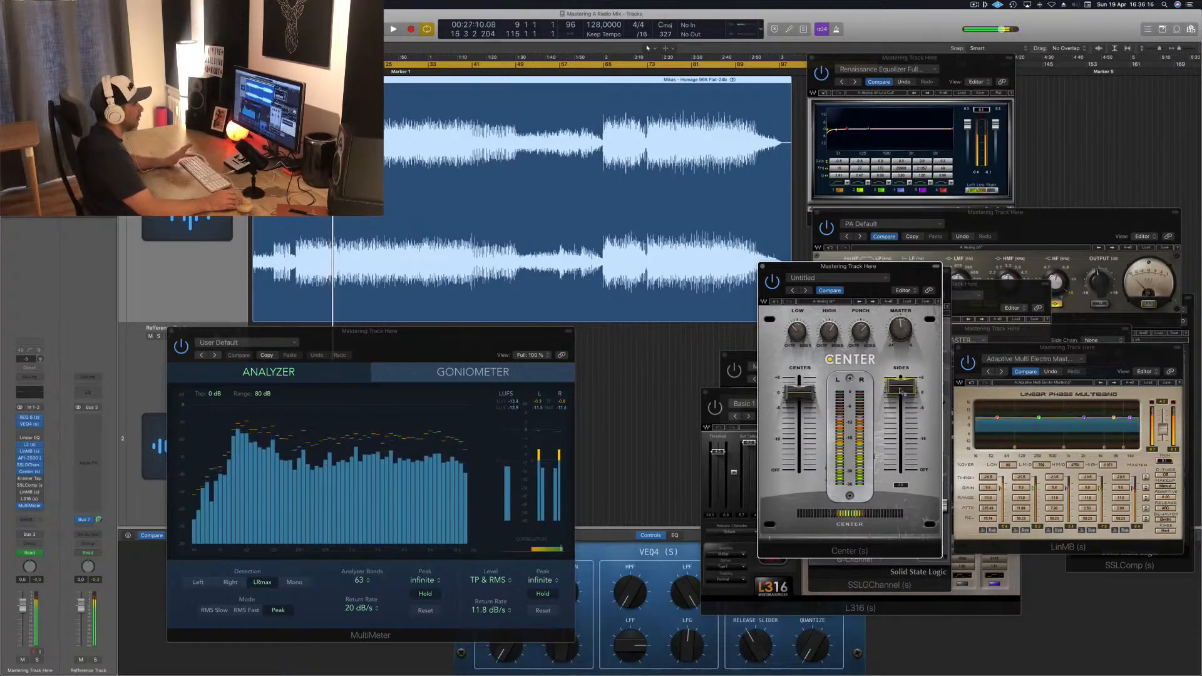
pyautogui.moveTo(874, 269); pyautogui.dragTo(928, 273)
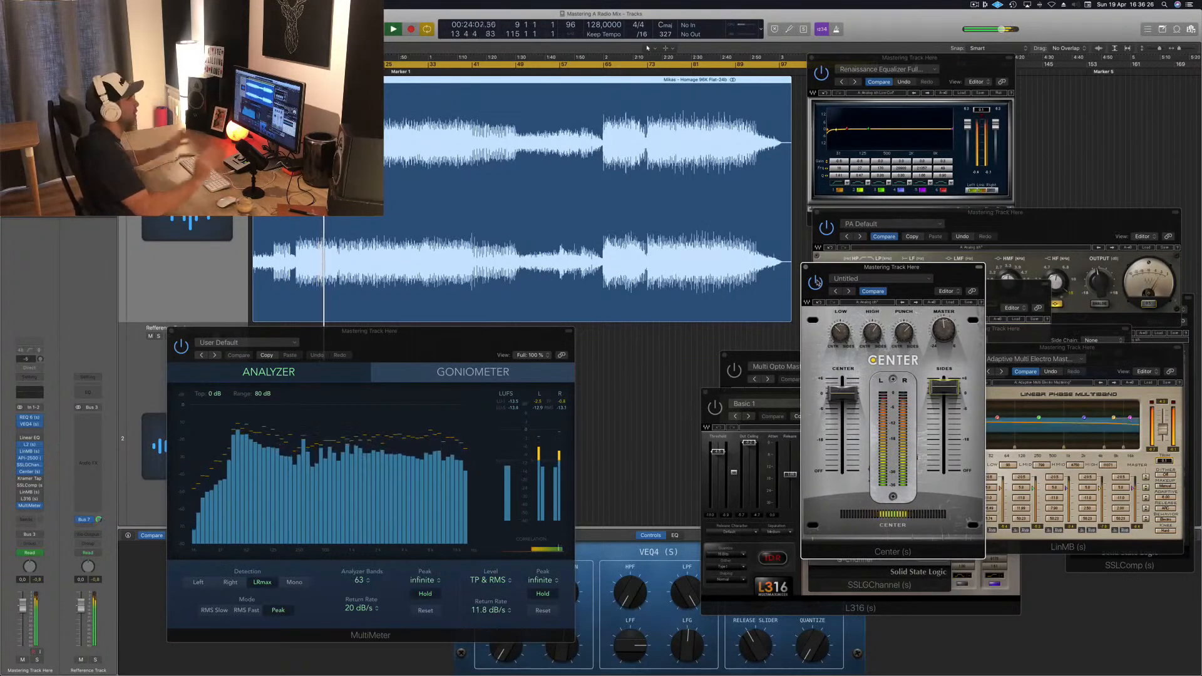
pyautogui.moveTo(942, 266); pyautogui.dragTo(927, 267)
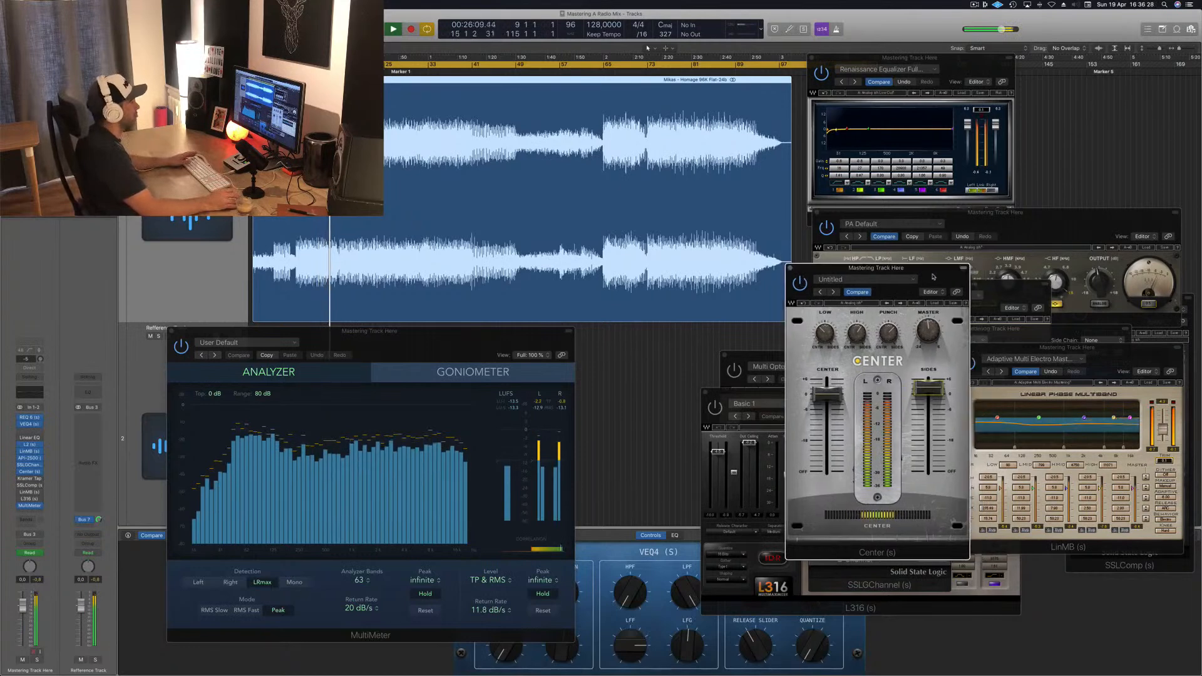
pyautogui.click(790, 269)
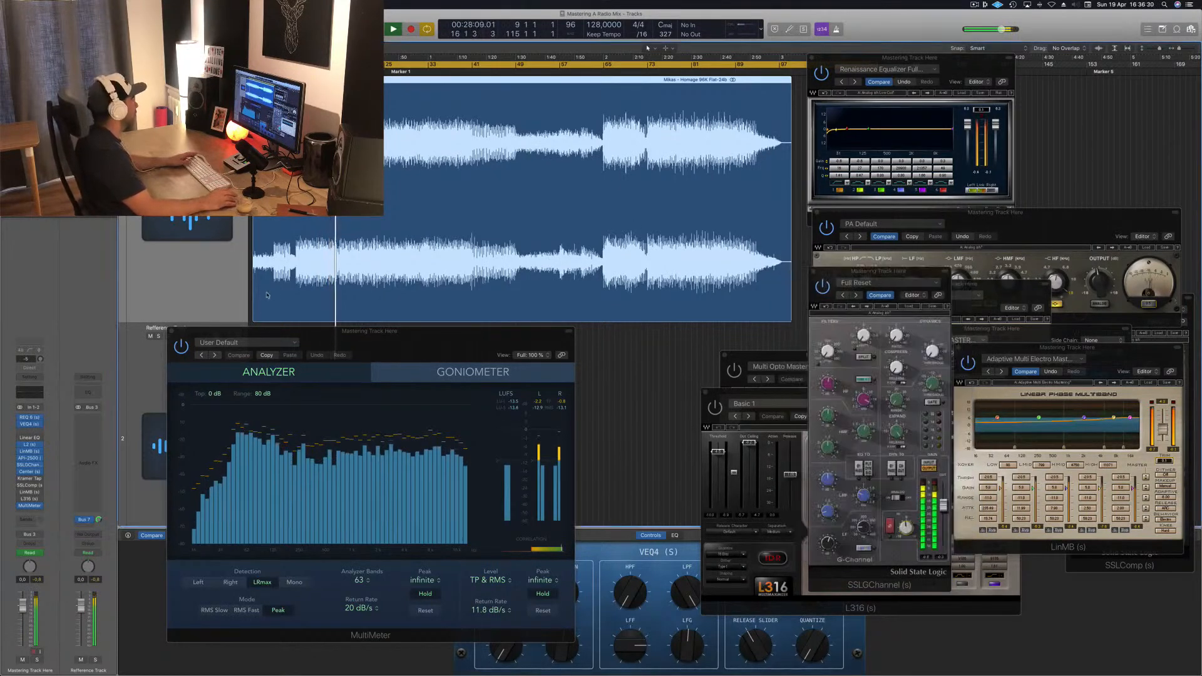
# Open the Kramer Tape plug-in, move it into view to review it during playback and close its window.
pyautogui.click(30, 479)
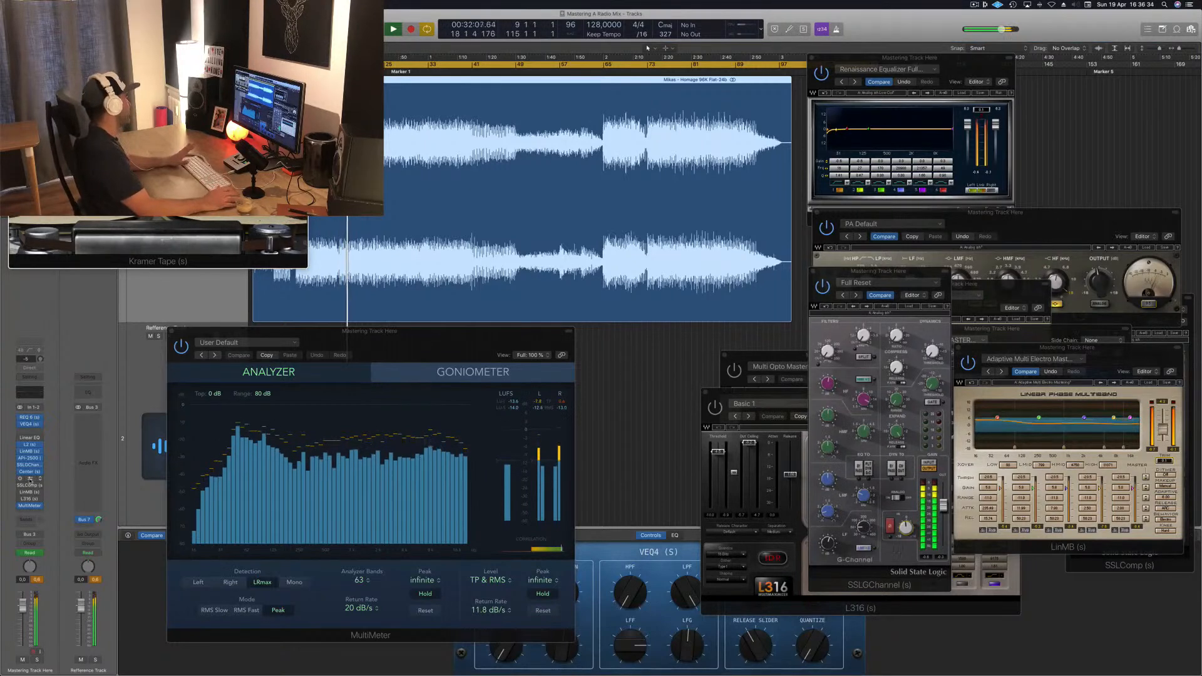
pyautogui.moveTo(156, 22); pyautogui.dragTo(372, 196)
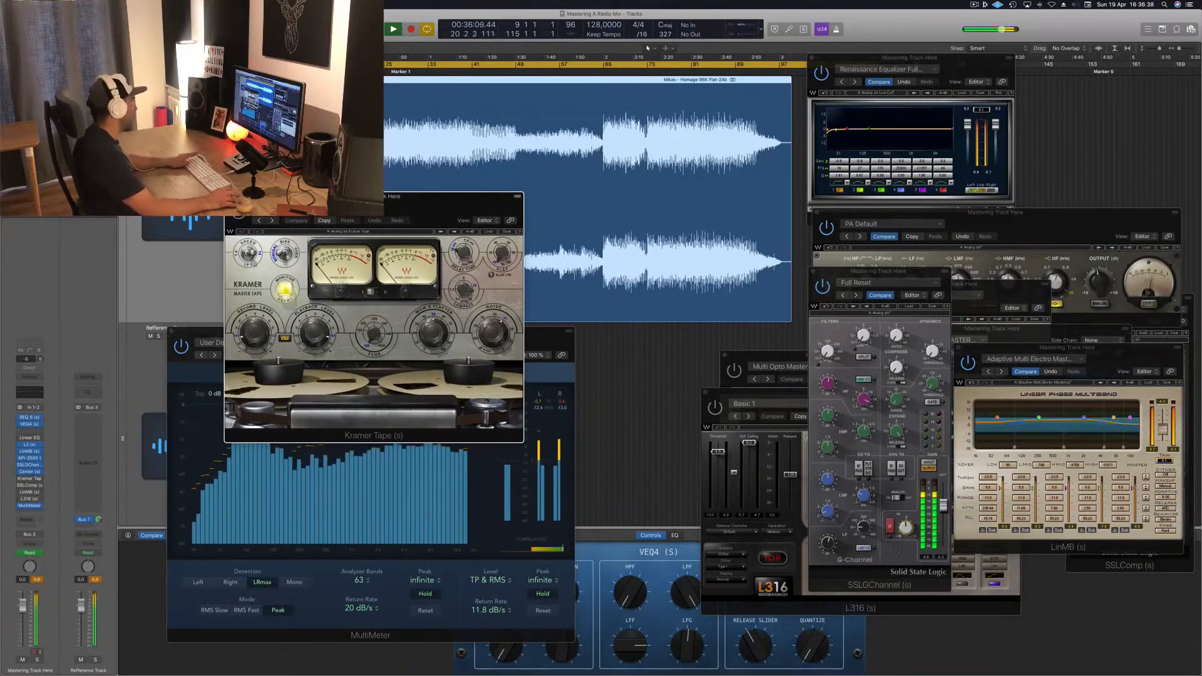
pyautogui.click(229, 197)
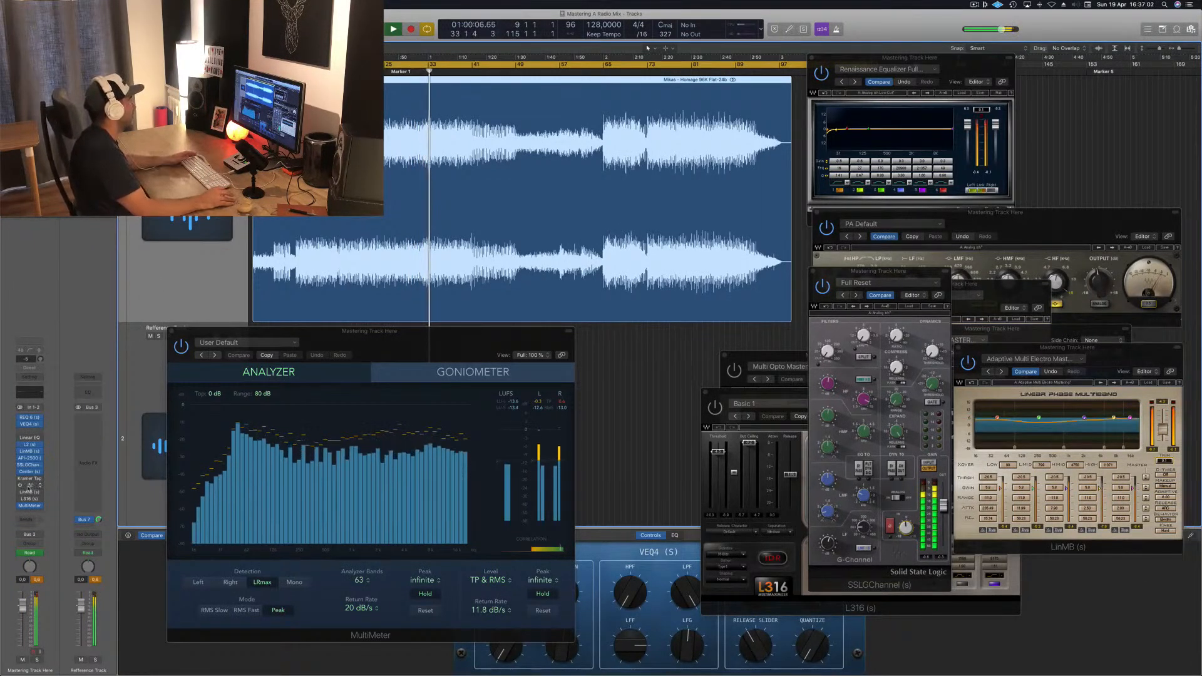
# Open the SSLComp bus compressor over the SSLGChannel, switch it on and adjust its threshold slightly.
pyautogui.click(29, 487)
pyautogui.click(29, 487)
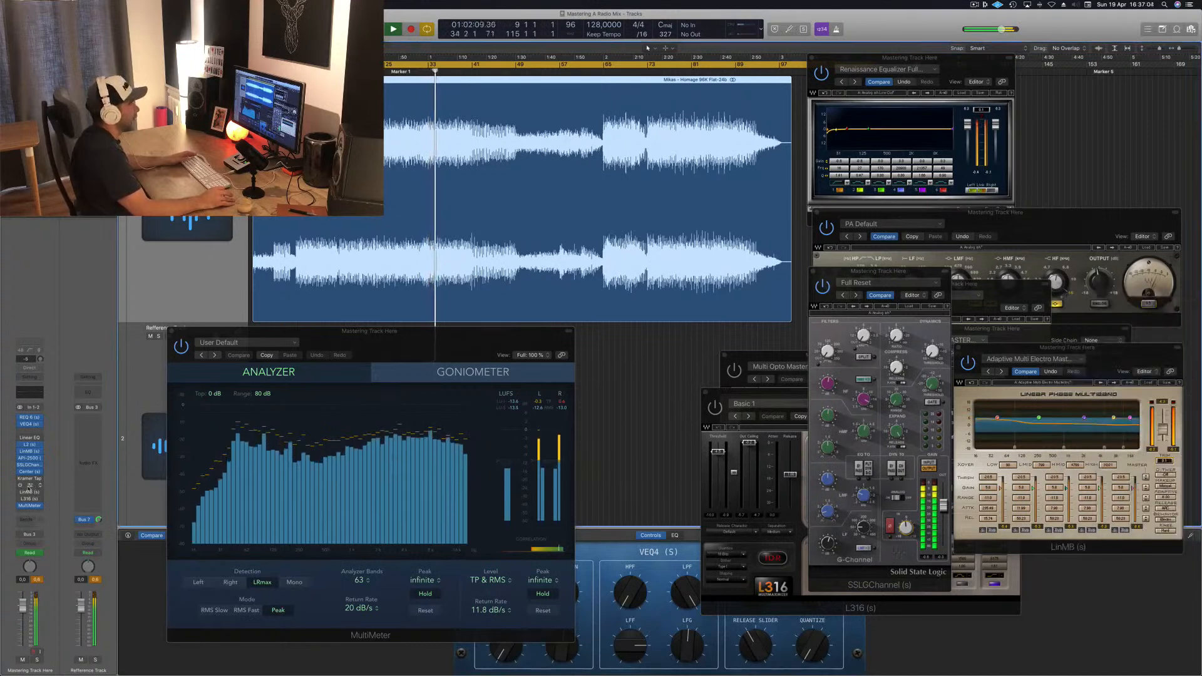
pyautogui.click(29, 487)
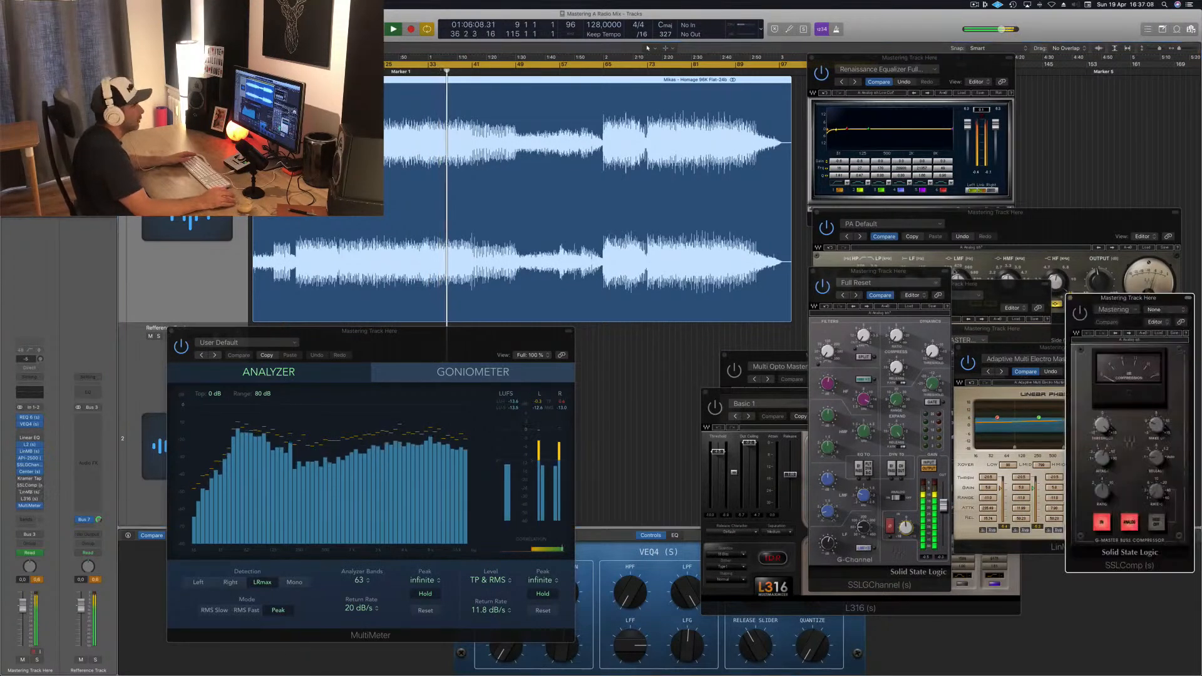
pyautogui.moveTo(1083, 377); pyautogui.dragTo(823, 263)
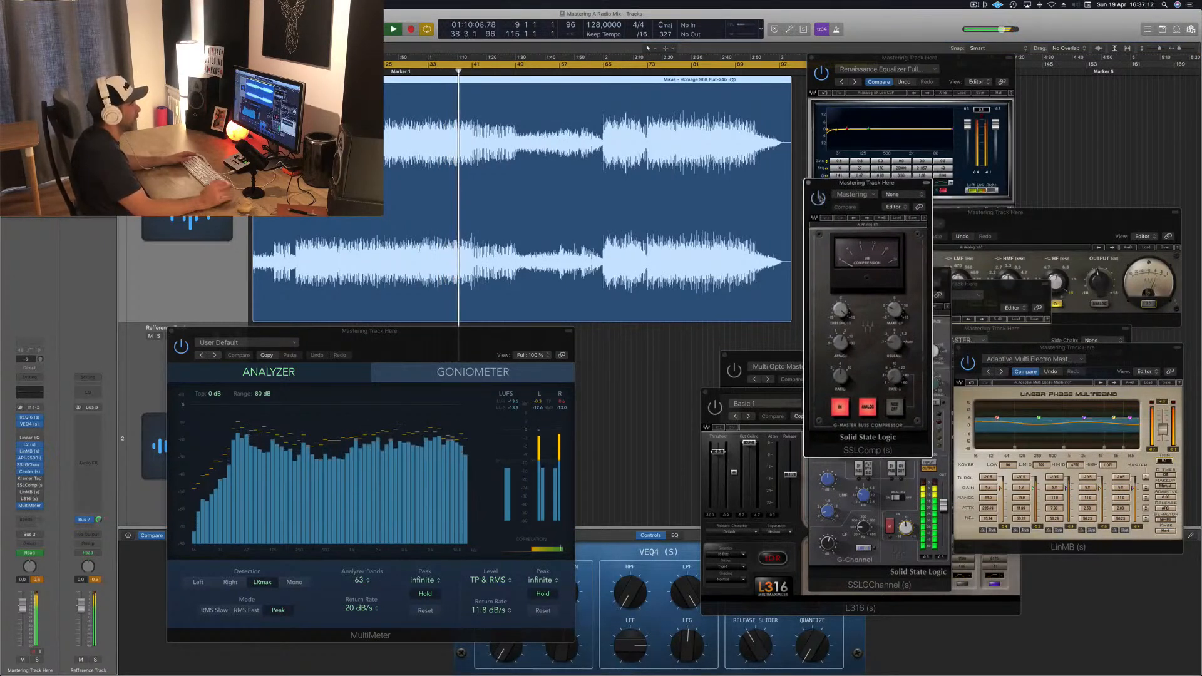
pyautogui.moveTo(840, 309); pyautogui.dragTo(841, 304)
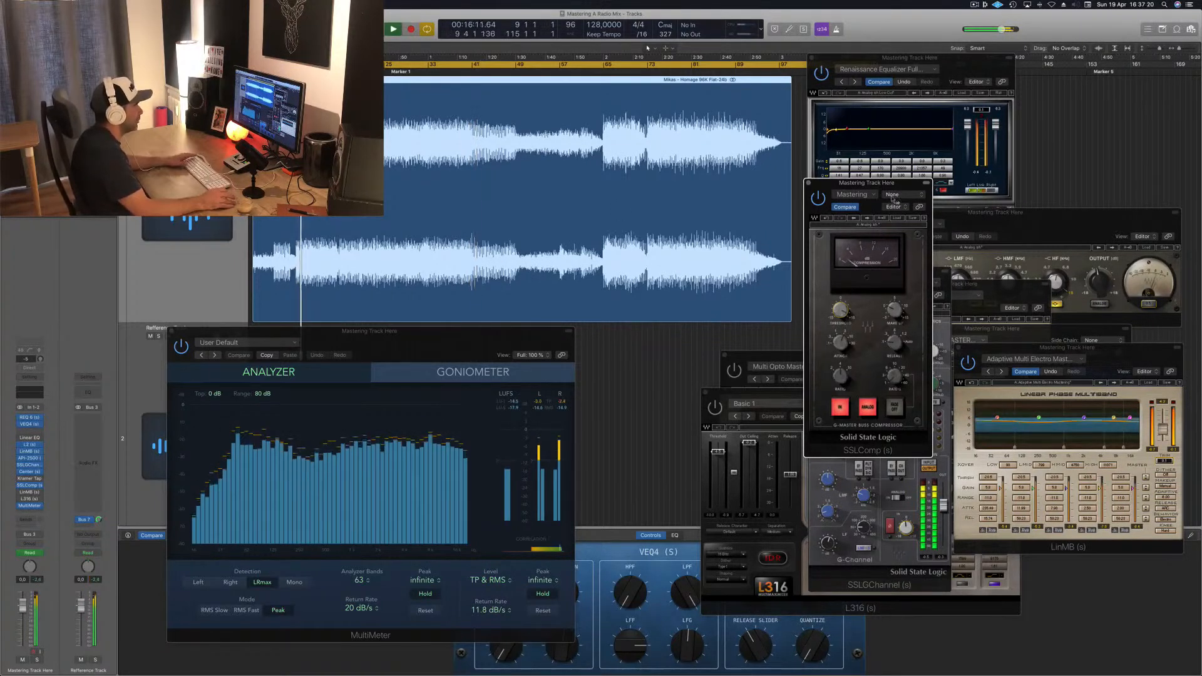
# Bring the SSLComp window back to the front and move it up over the Renaissance Equalizer while listening.
pyautogui.click(880, 175)
pyautogui.click(827, 251)
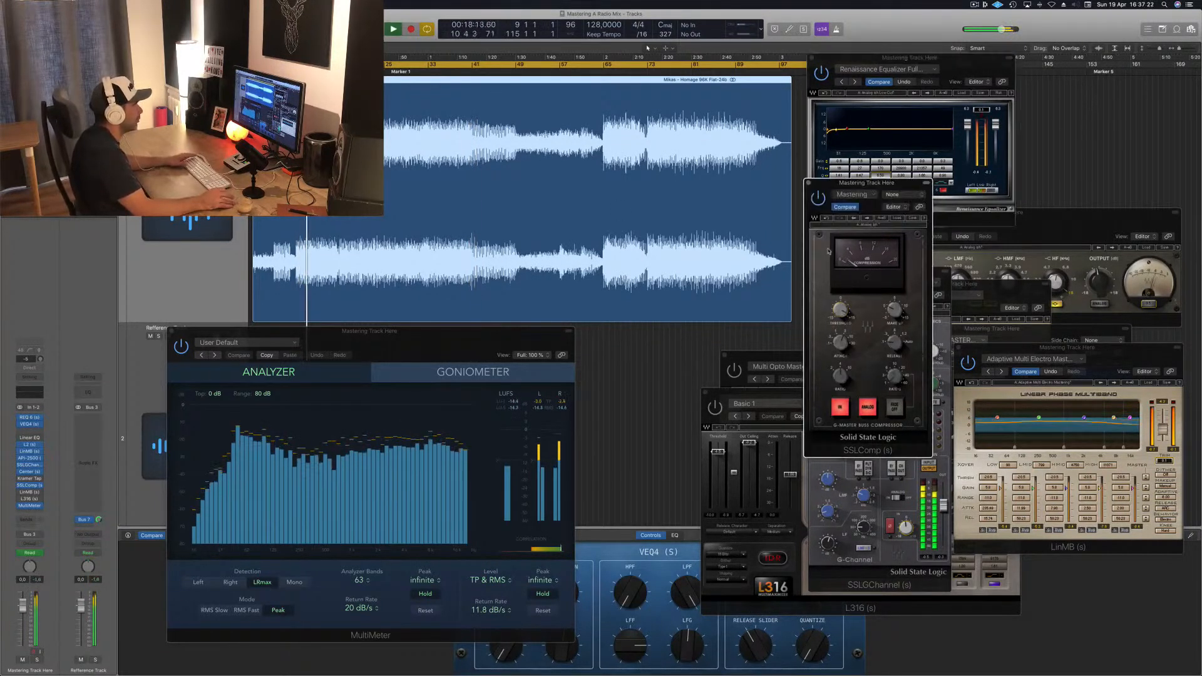
pyautogui.moveTo(891, 185); pyautogui.dragTo(958, 163)
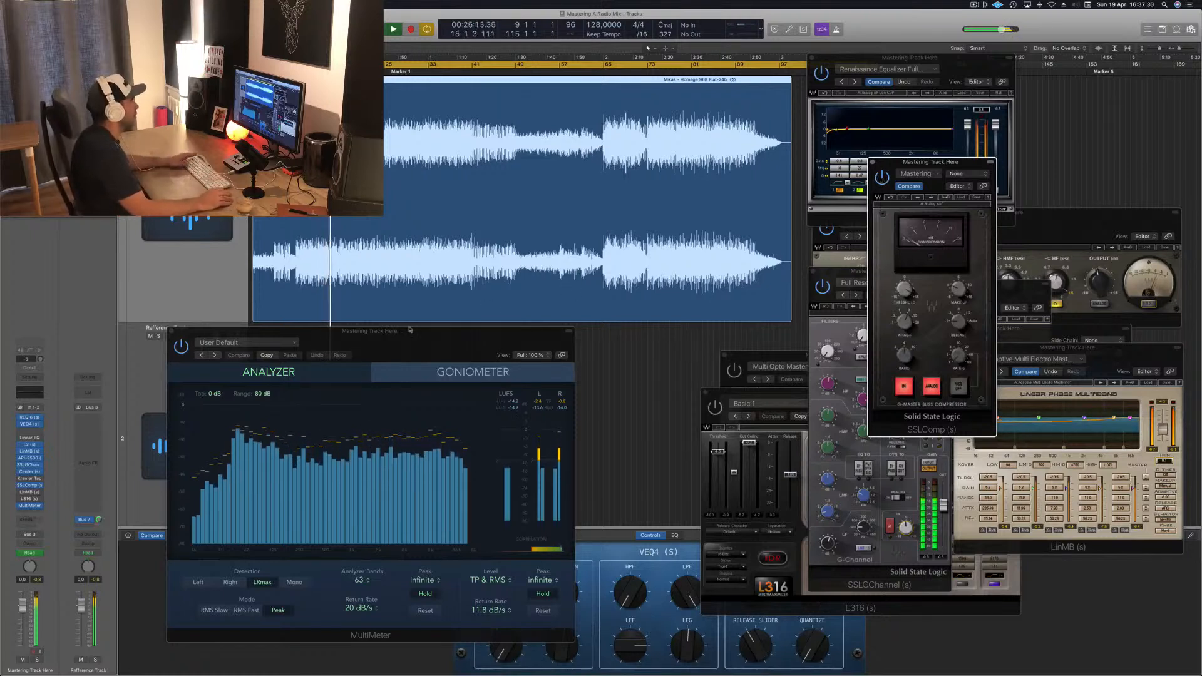
# Open the second LinMB with the Multi Opto Mastering preset, arrange it beside the first LinMB and switch it on during playback.
pyautogui.click(29, 493)
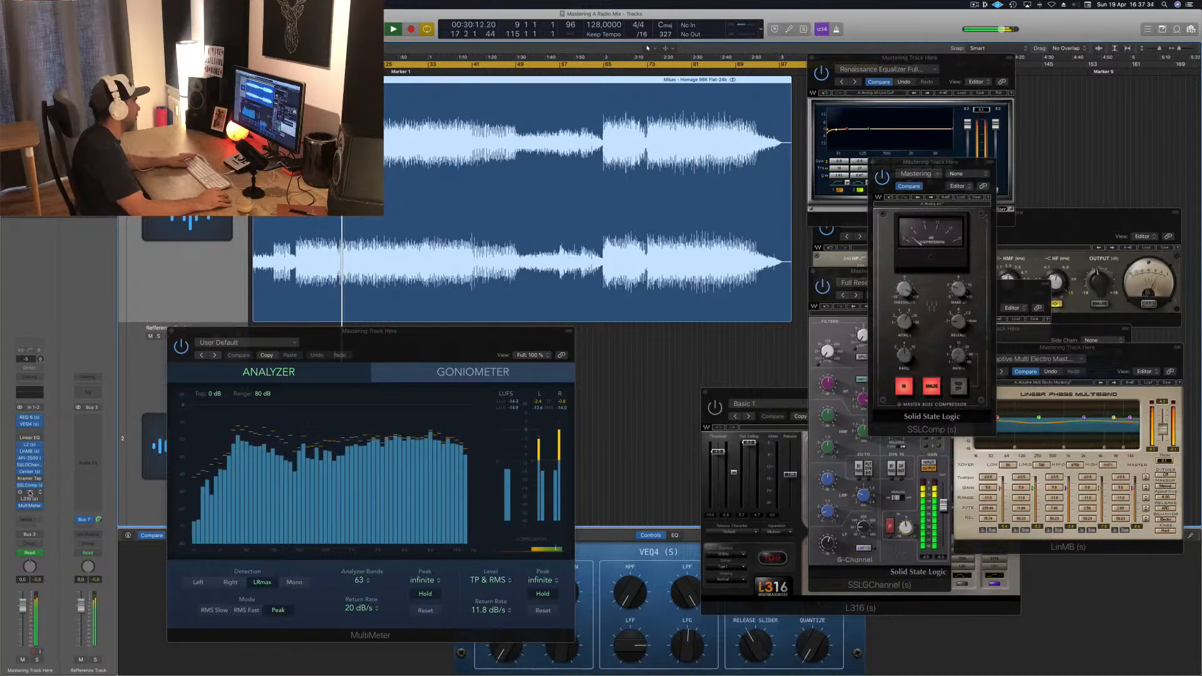
pyautogui.click(30, 493)
pyautogui.moveTo(882, 366); pyautogui.dragTo(872, 348)
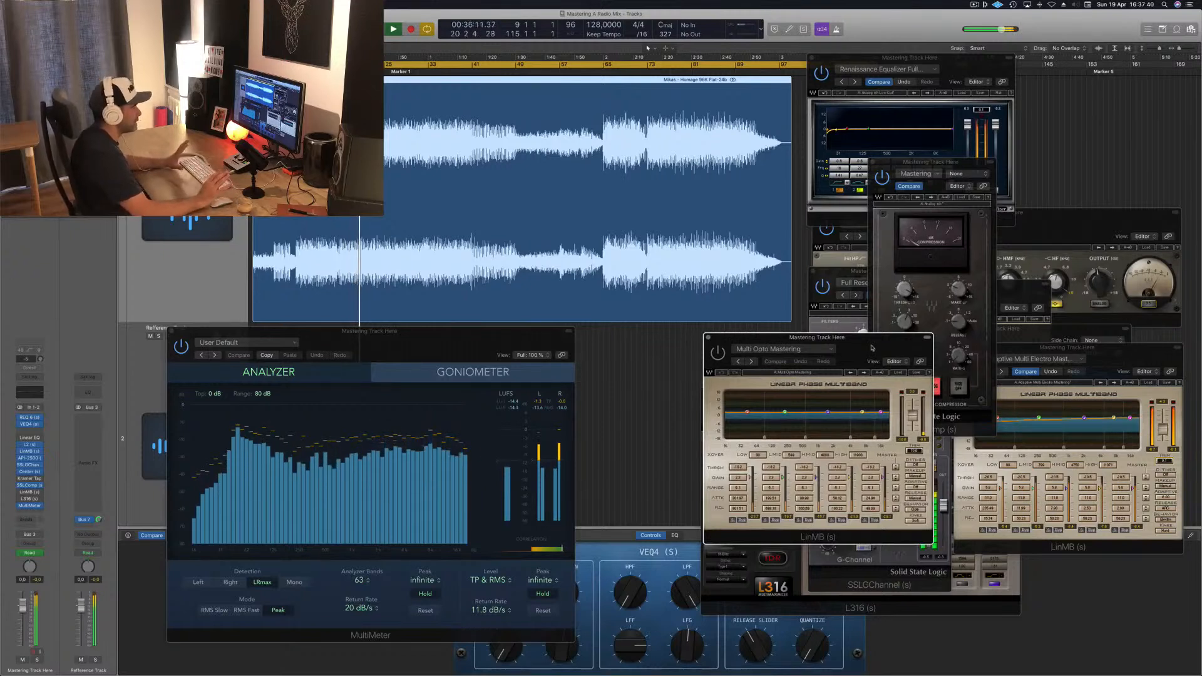
pyautogui.moveTo(872, 348); pyautogui.dragTo(883, 354)
pyautogui.moveTo(1132, 355); pyautogui.dragTo(1126, 202)
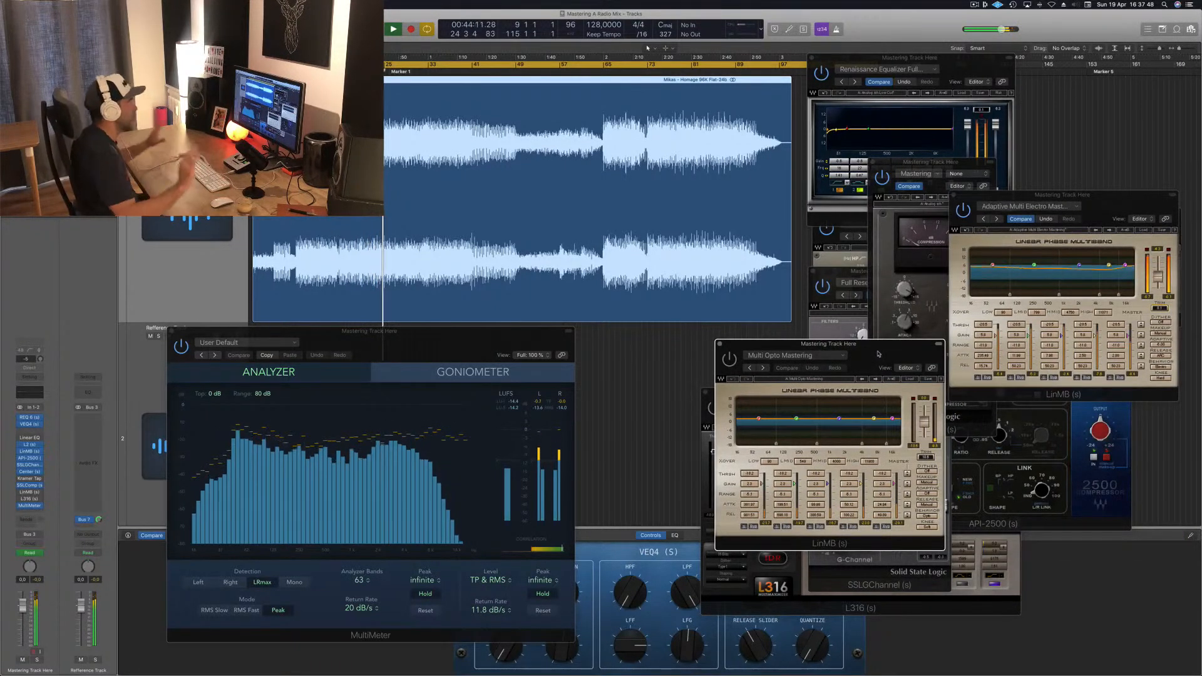
pyautogui.moveTo(878, 354); pyautogui.dragTo(876, 351)
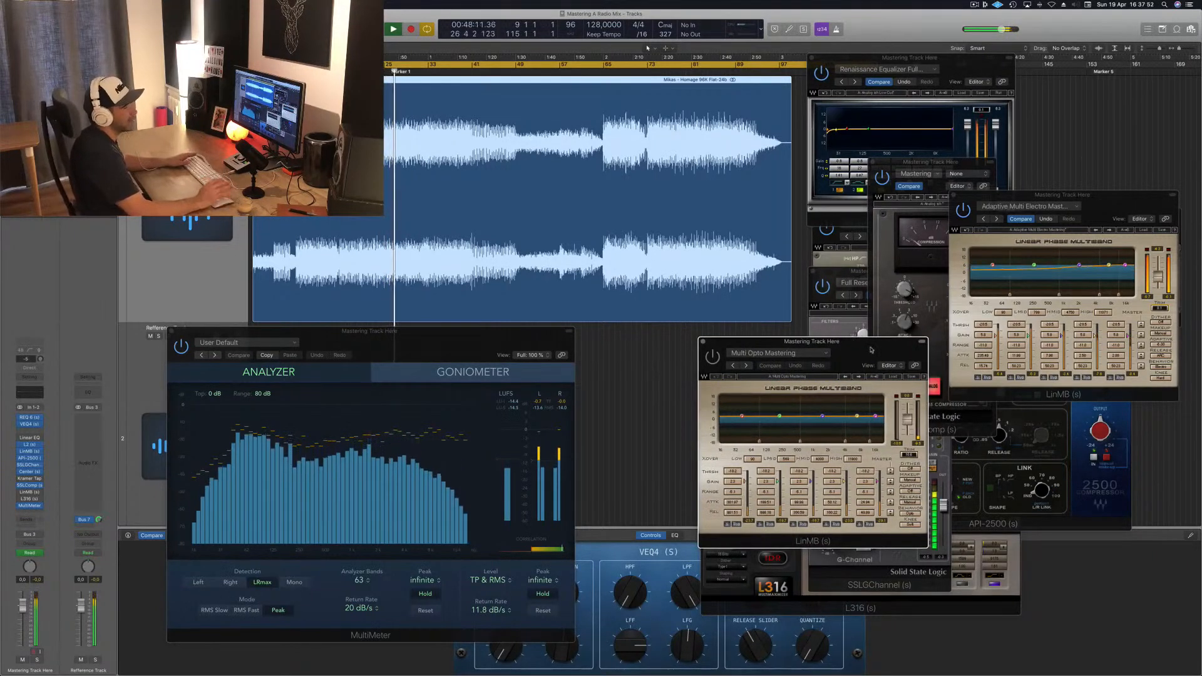
pyautogui.moveTo(870, 349); pyautogui.dragTo(839, 354)
pyautogui.press('space')
pyautogui.press('space')
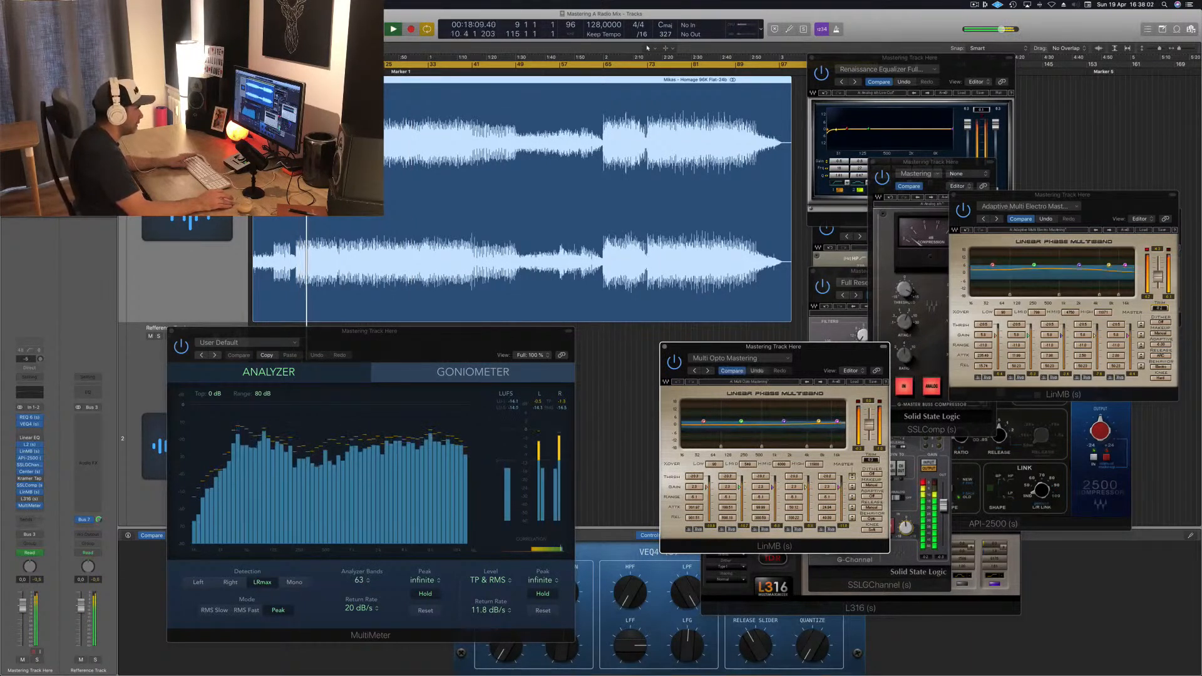
# Move the Multi Opto LinMB next to the MultiMeter and bring the SSLGChannel forward while listening.
pyautogui.moveTo(829, 362); pyautogui.dragTo(861, 354)
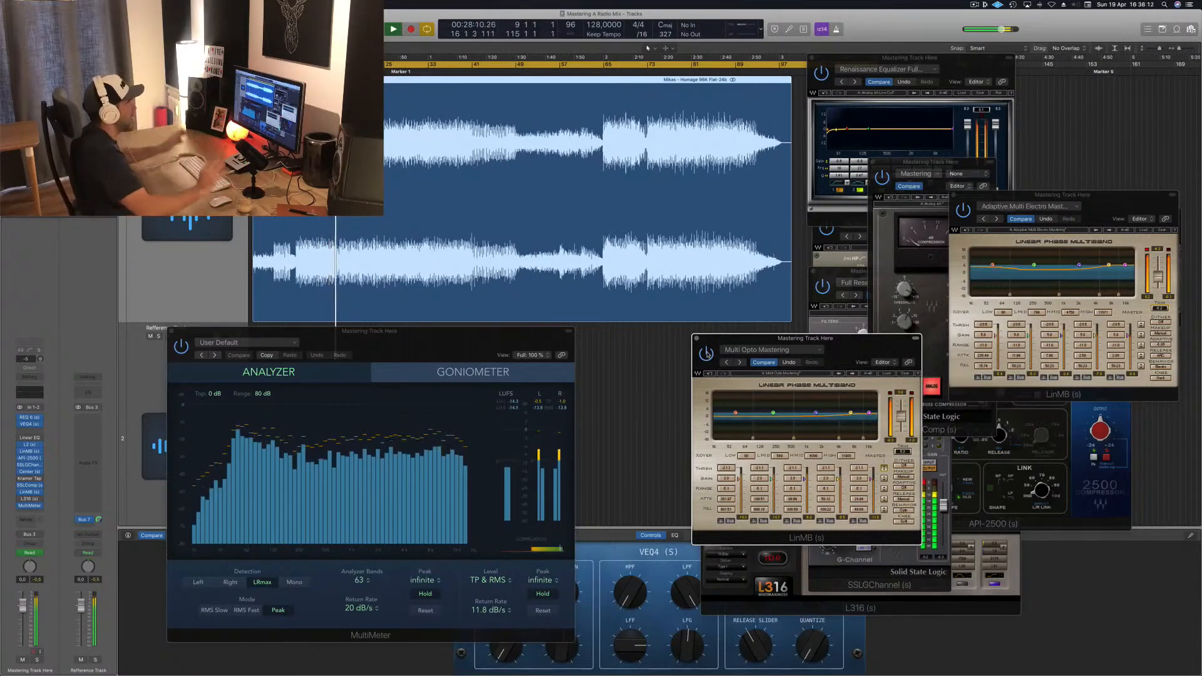
pyautogui.moveTo(852, 341); pyautogui.dragTo(737, 341)
pyautogui.click(1161, 307)
pyautogui.click(934, 488)
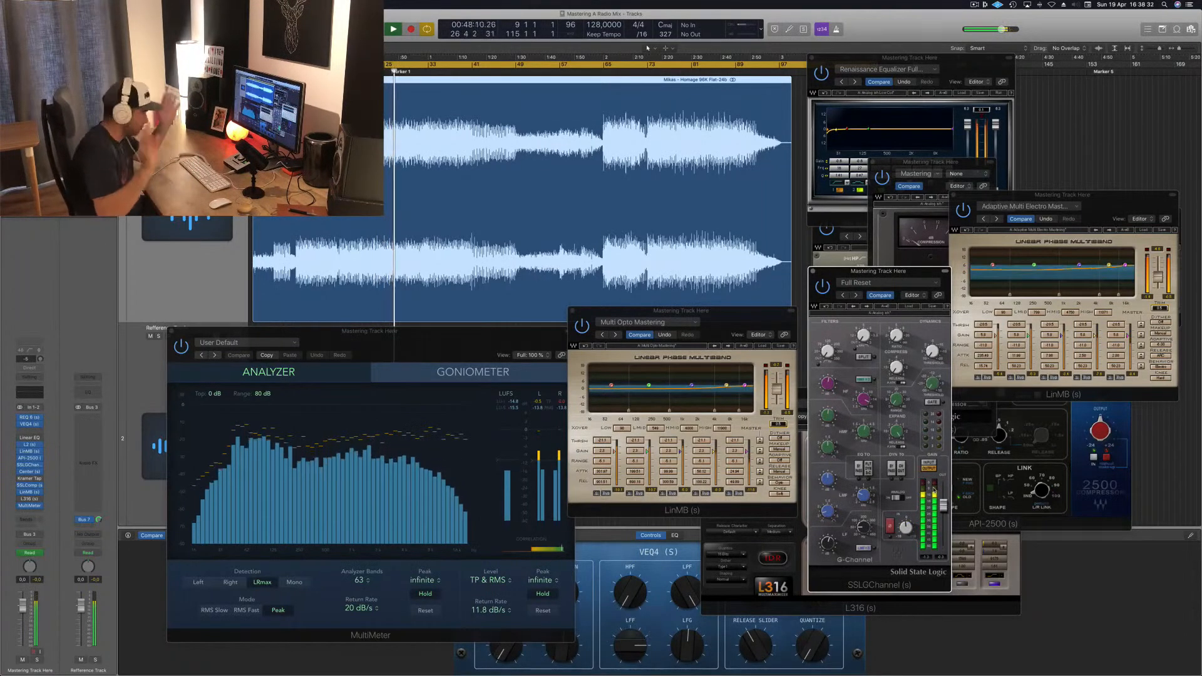
pyautogui.moveTo(721, 320); pyautogui.dragTo(727, 348)
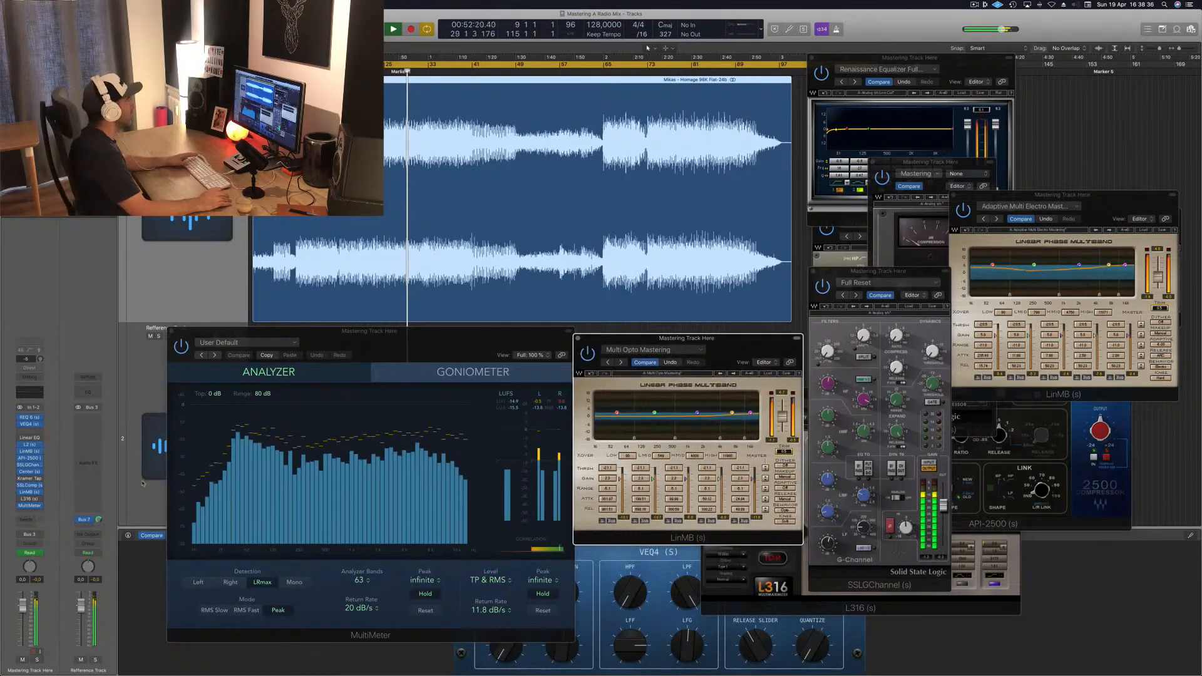
# Open the L316 limiter, shift its window towards the MultiMeter and raise its threshold slightly.
pyautogui.click(30, 499)
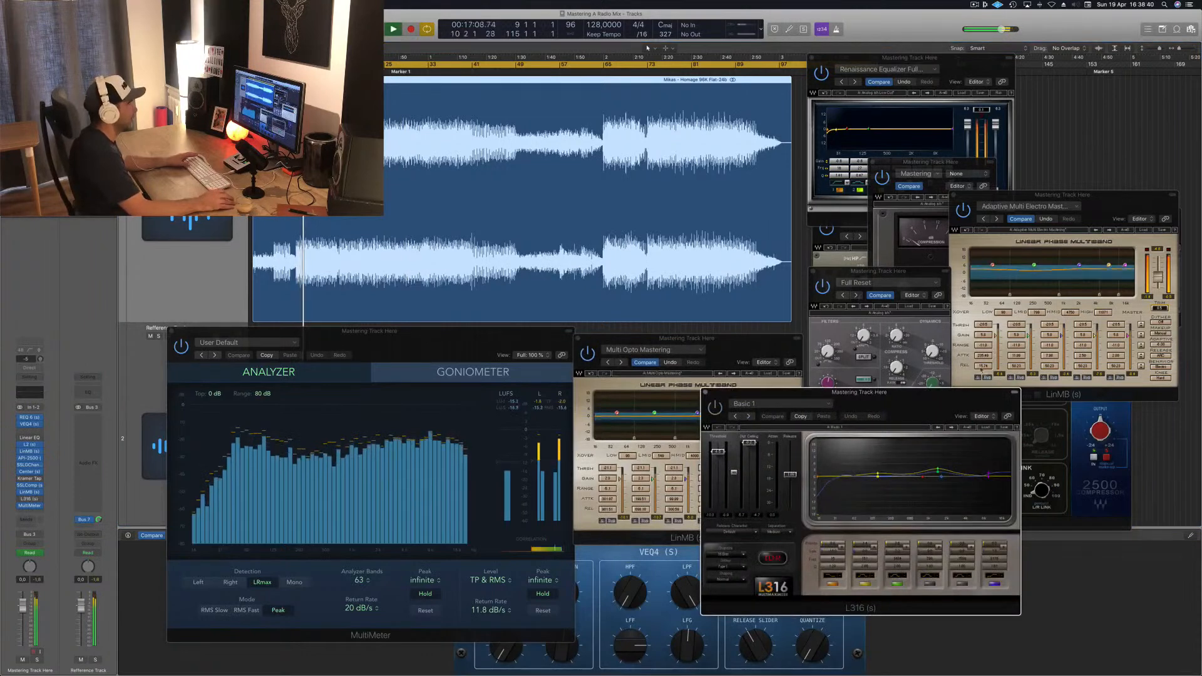
pyautogui.moveTo(930, 398); pyautogui.dragTo(926, 396)
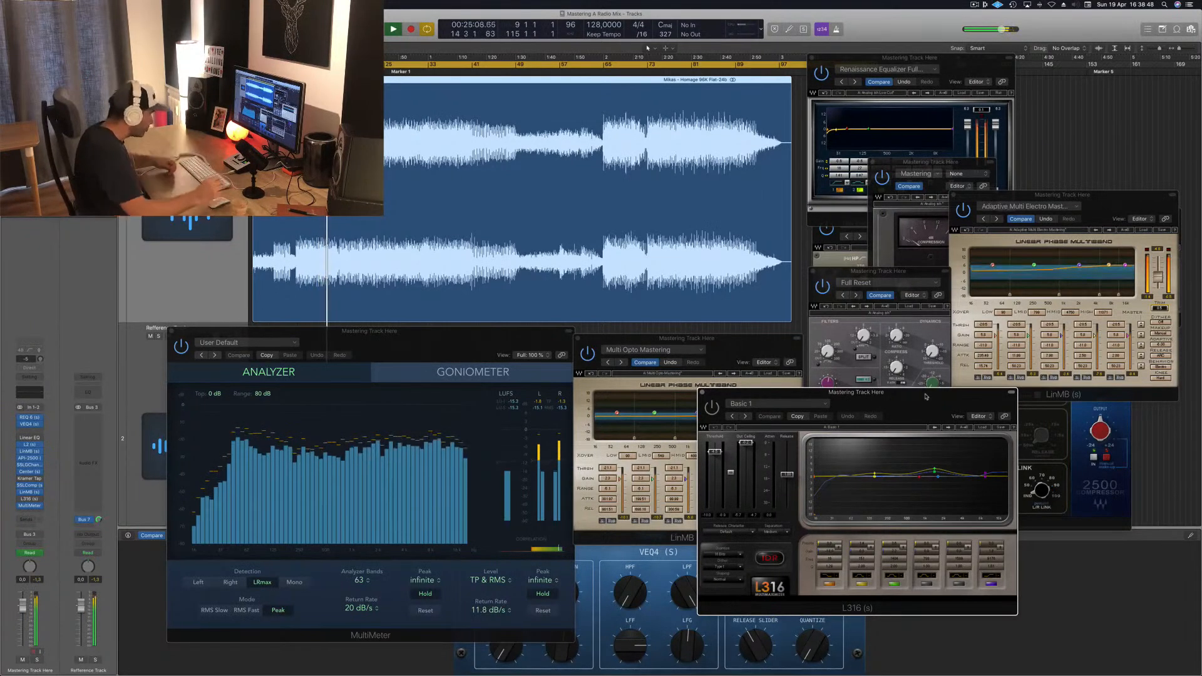
pyautogui.click(313, 156)
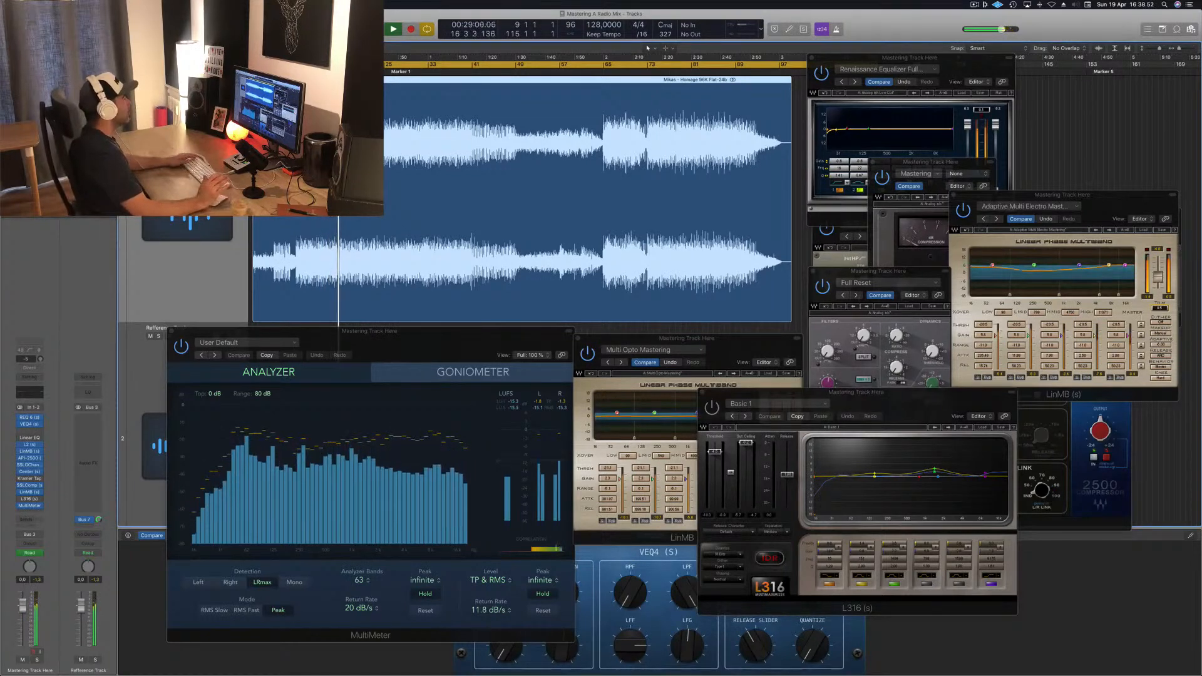
pyautogui.moveTo(877, 404); pyautogui.dragTo(838, 400)
pyautogui.moveTo(673, 442); pyautogui.dragTo(673, 437)
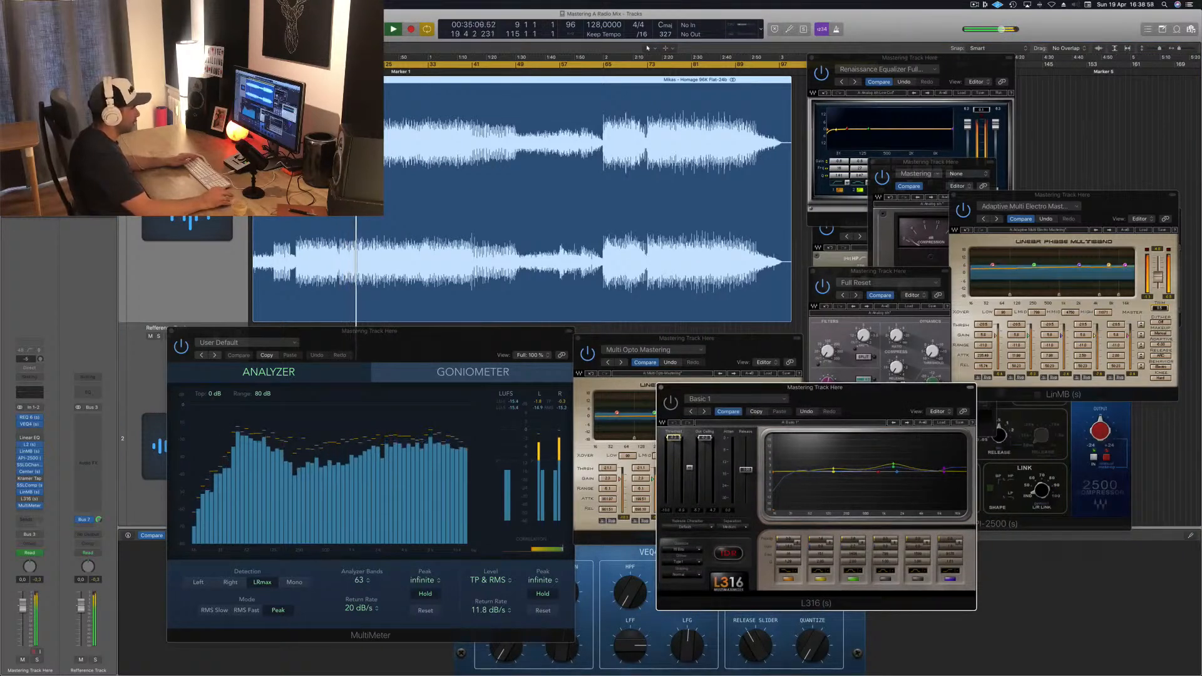
pyautogui.moveTo(869, 395); pyautogui.dragTo(828, 398)
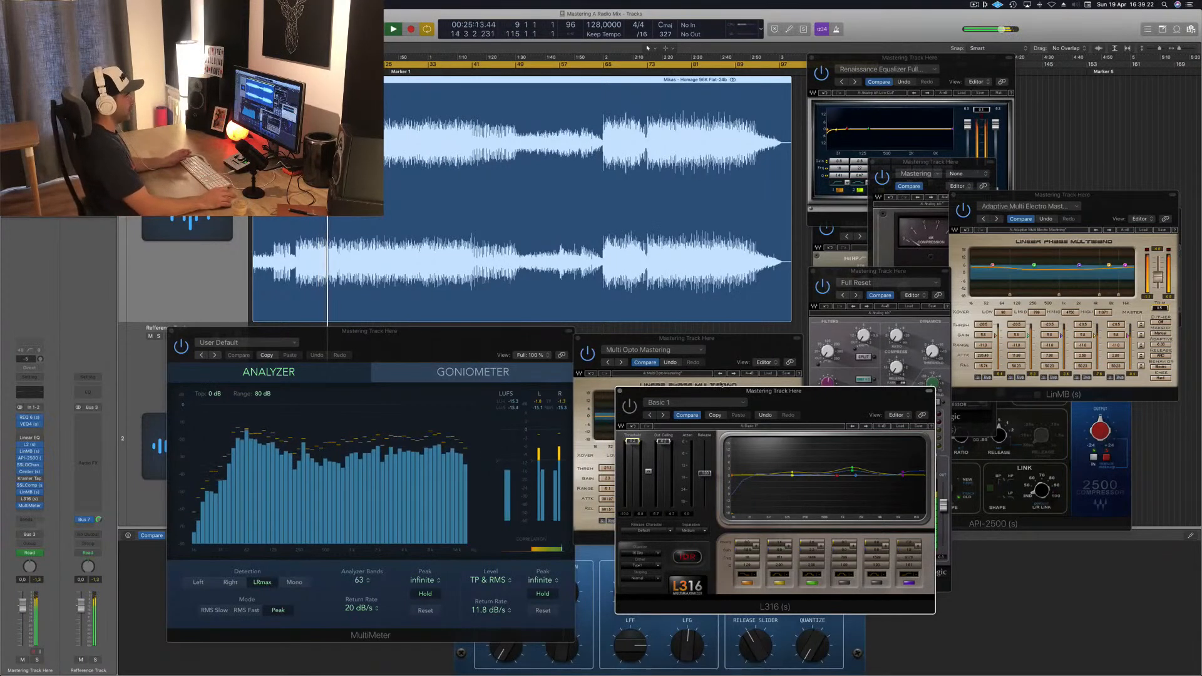
# Switch on the L316 limiter, move it up and bring the MultiMeter forward to check the levels.
pyautogui.click(853, 386)
pyautogui.moveTo(779, 391); pyautogui.dragTo(766, 358)
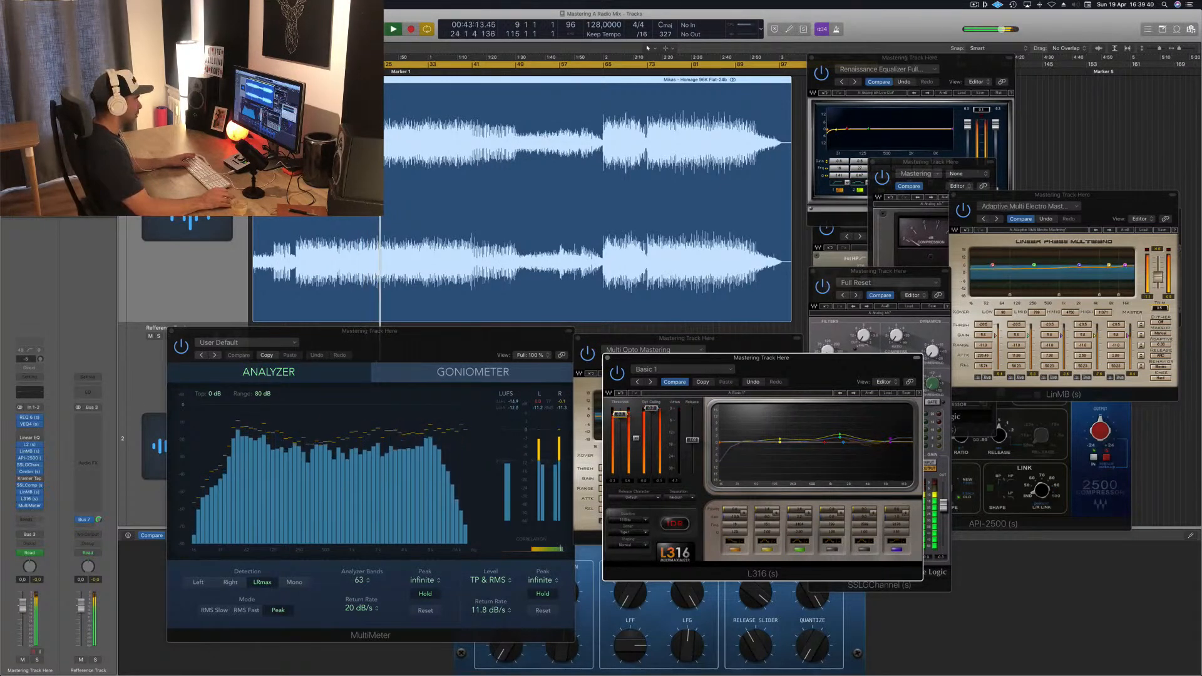
pyautogui.click(450, 423)
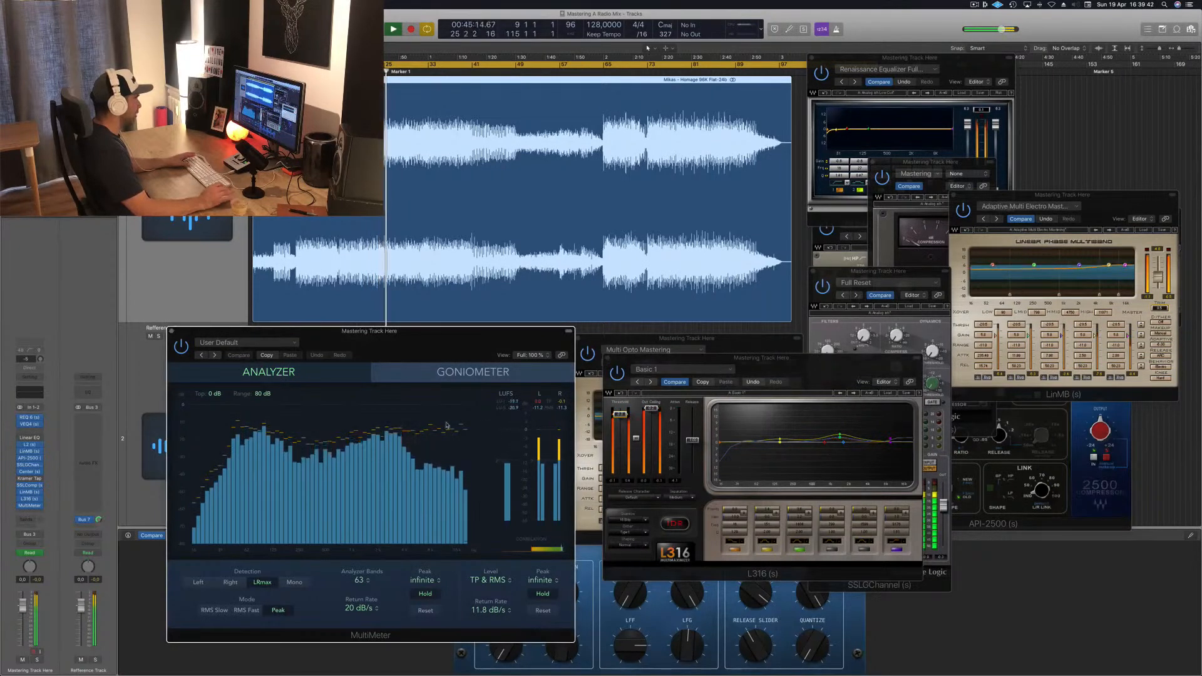
# Stop playback, extend the cycle range back to the start of the track and play from there.
pyautogui.press('space')
pyautogui.press('space')
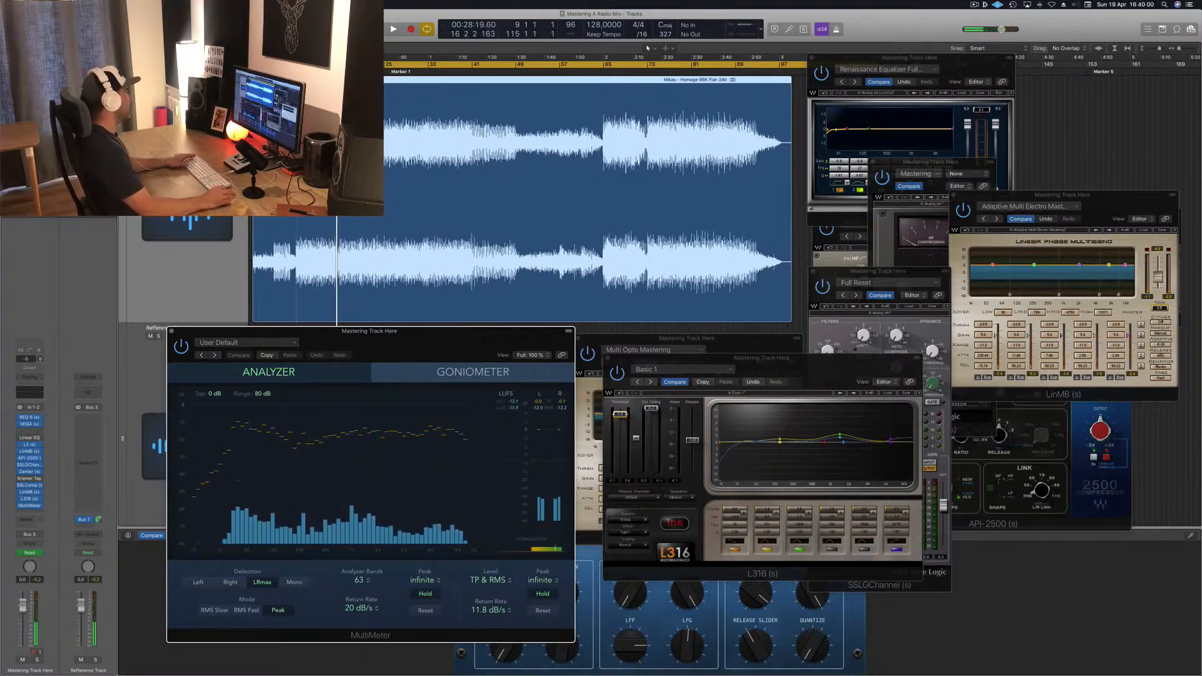
pyautogui.moveTo(297, 65); pyautogui.dragTo(253, 64)
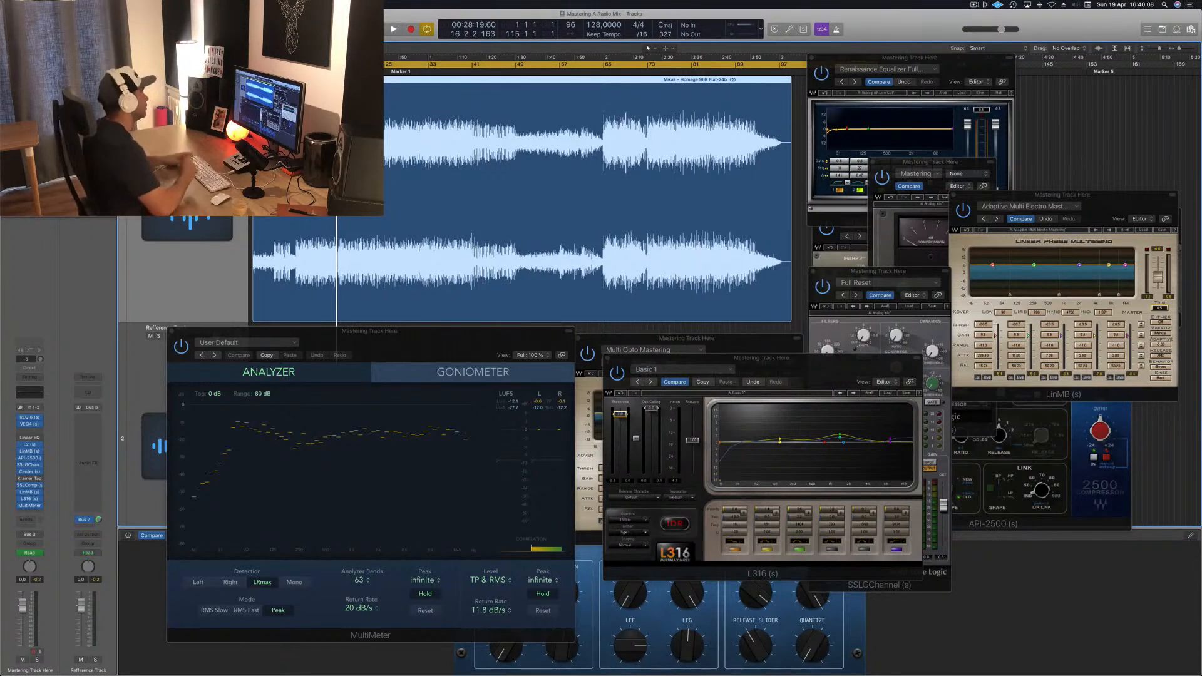
pyautogui.press('space')
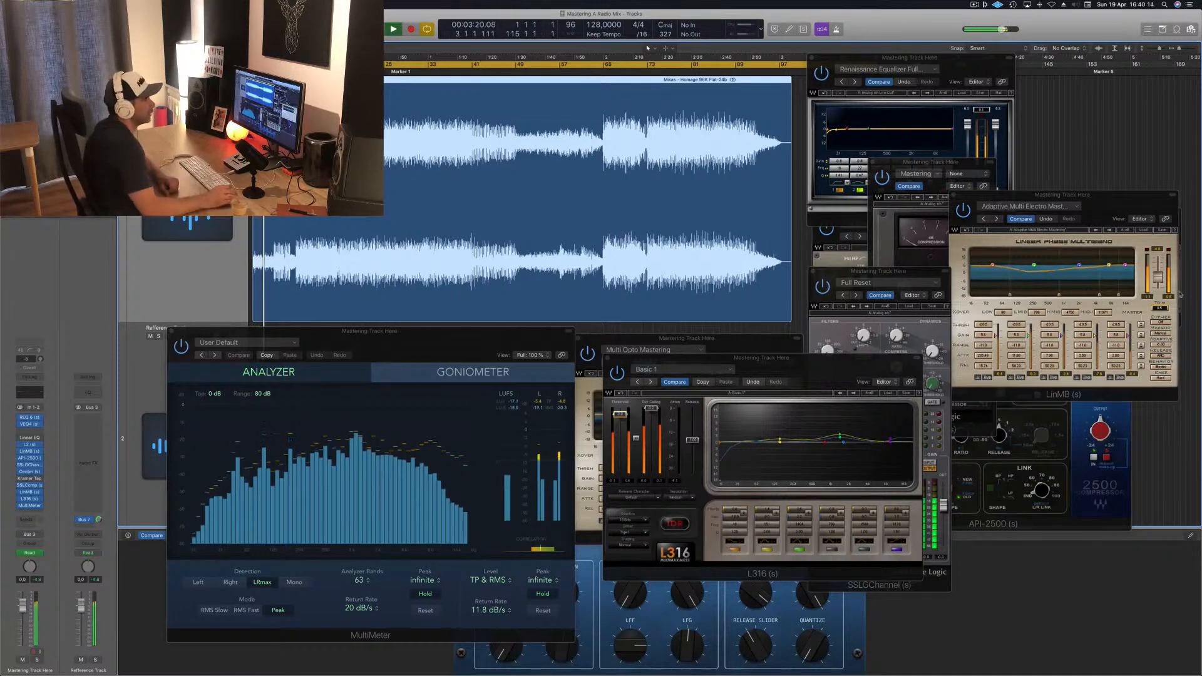
# Close the SSLComp window and spread out the Adaptive Multi Electro LinMB, SSLGChannel and VEQ4 windows.
pyautogui.moveTo(989, 195); pyautogui.dragTo(1007, 163)
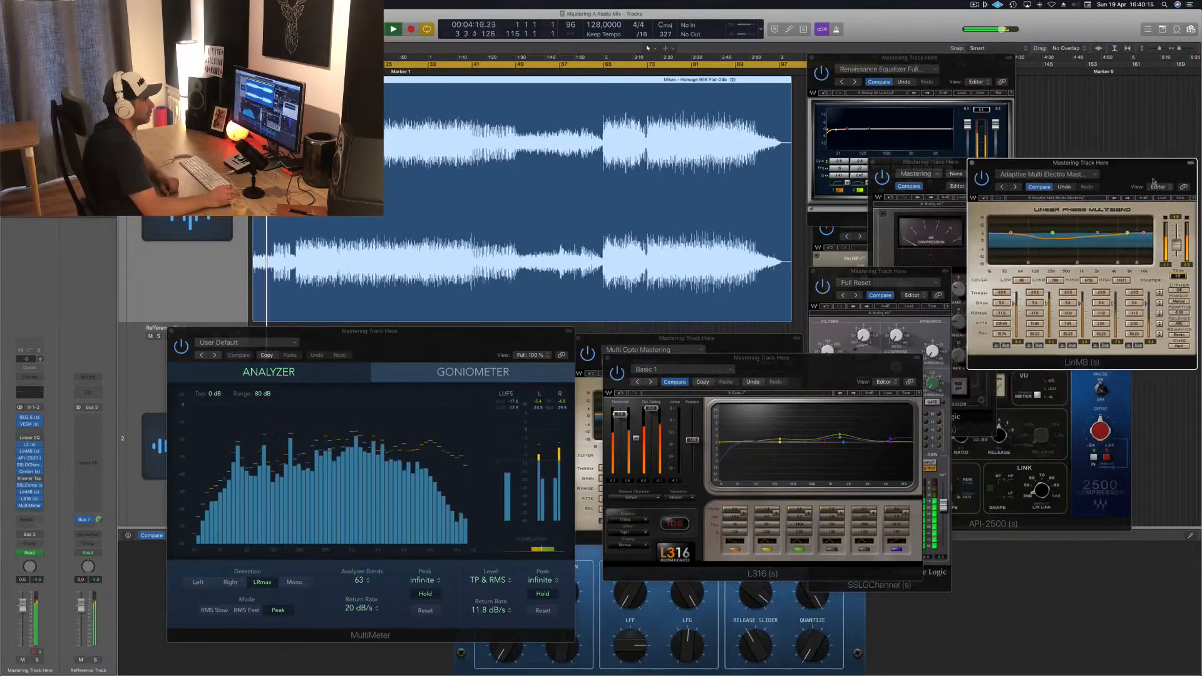
pyautogui.click(872, 161)
pyautogui.moveTo(911, 273); pyautogui.dragTo(1092, 384)
pyautogui.moveTo(1102, 173)
pyautogui.mouseDown()
pyautogui.moveTo(1106, 209)
pyautogui.moveTo(1089, 175)
pyautogui.moveTo(1113, 141)
pyautogui.moveTo(1102, 150)
pyautogui.mouseUp()
pyautogui.click(951, 230)
pyautogui.moveTo(1024, 212); pyautogui.dragTo(805, 246)
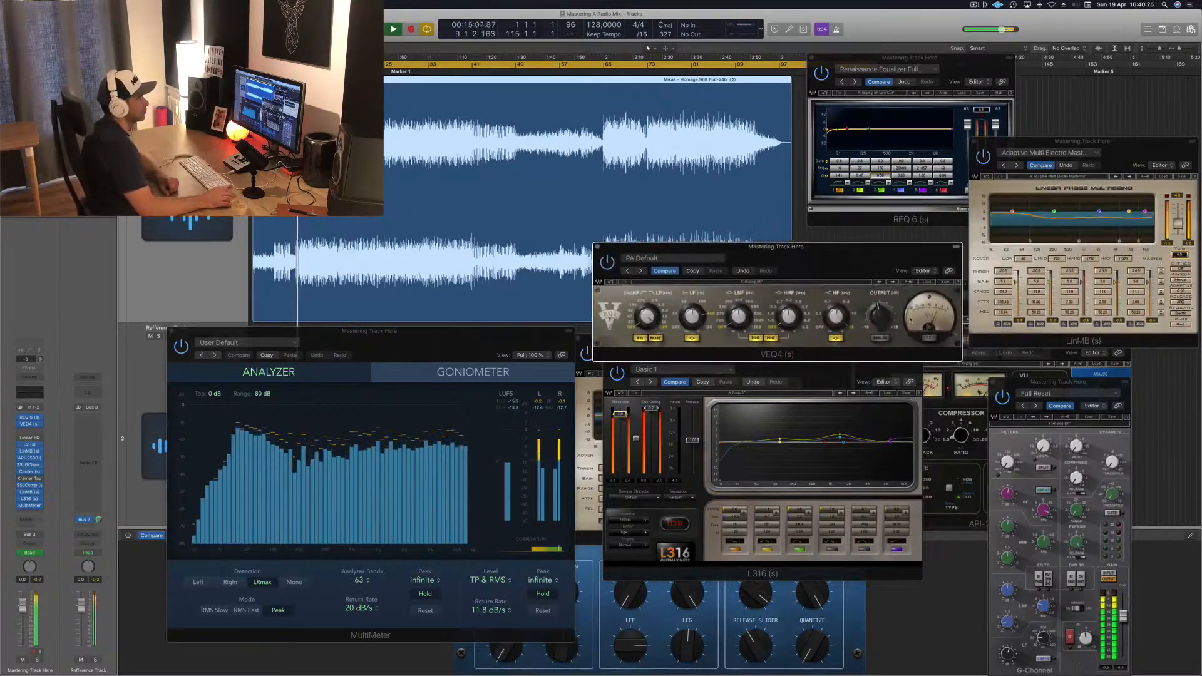
# Close the API-2500, L2 and Multi Opto LinMB windows, and move the VEQ4 above the L316.
pyautogui.click(975, 514)
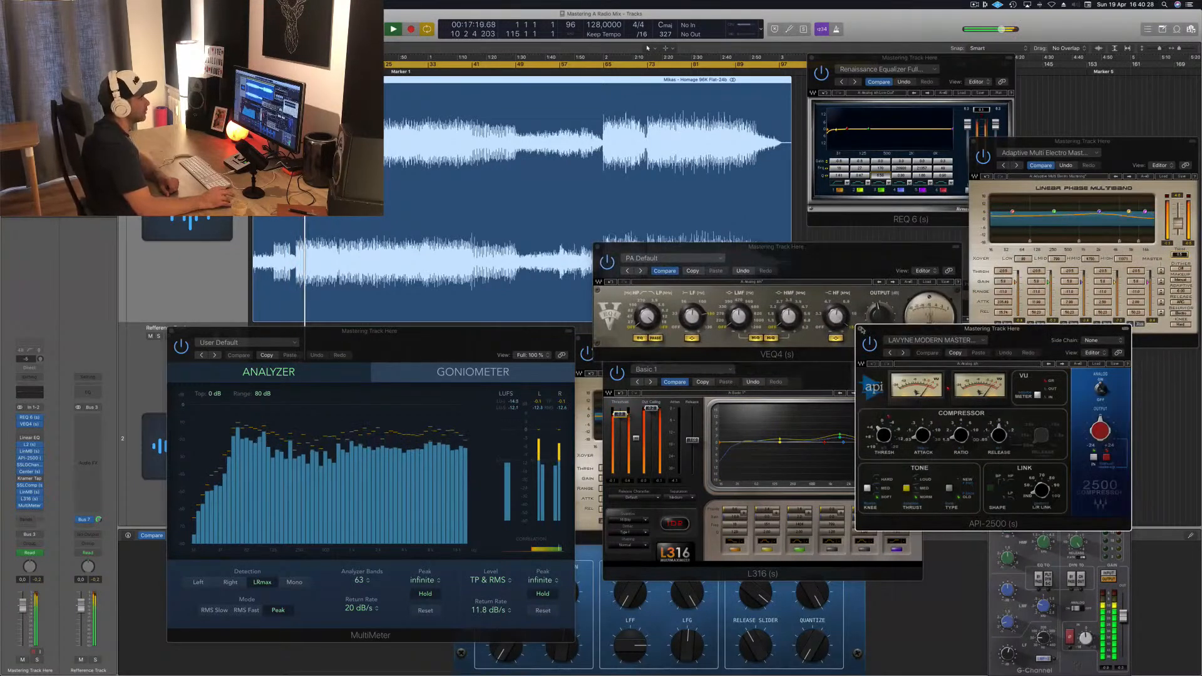
pyautogui.click(862, 328)
pyautogui.moveTo(857, 272); pyautogui.dragTo(849, 237)
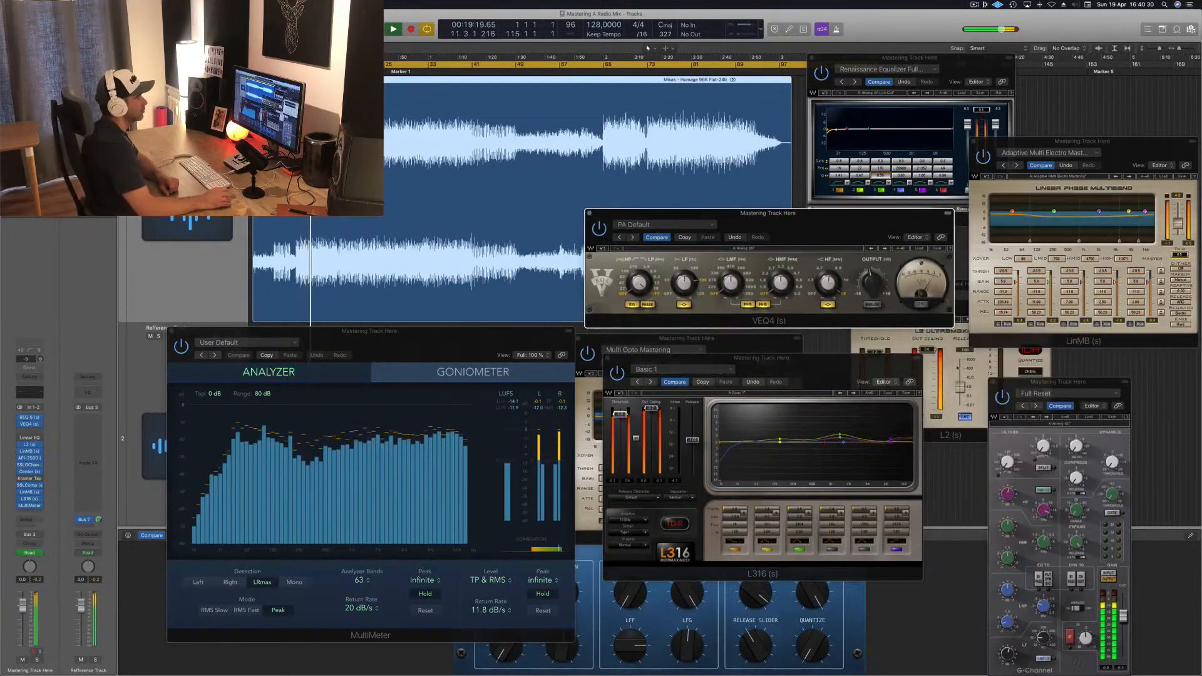
pyautogui.click(948, 368)
pyautogui.click(855, 284)
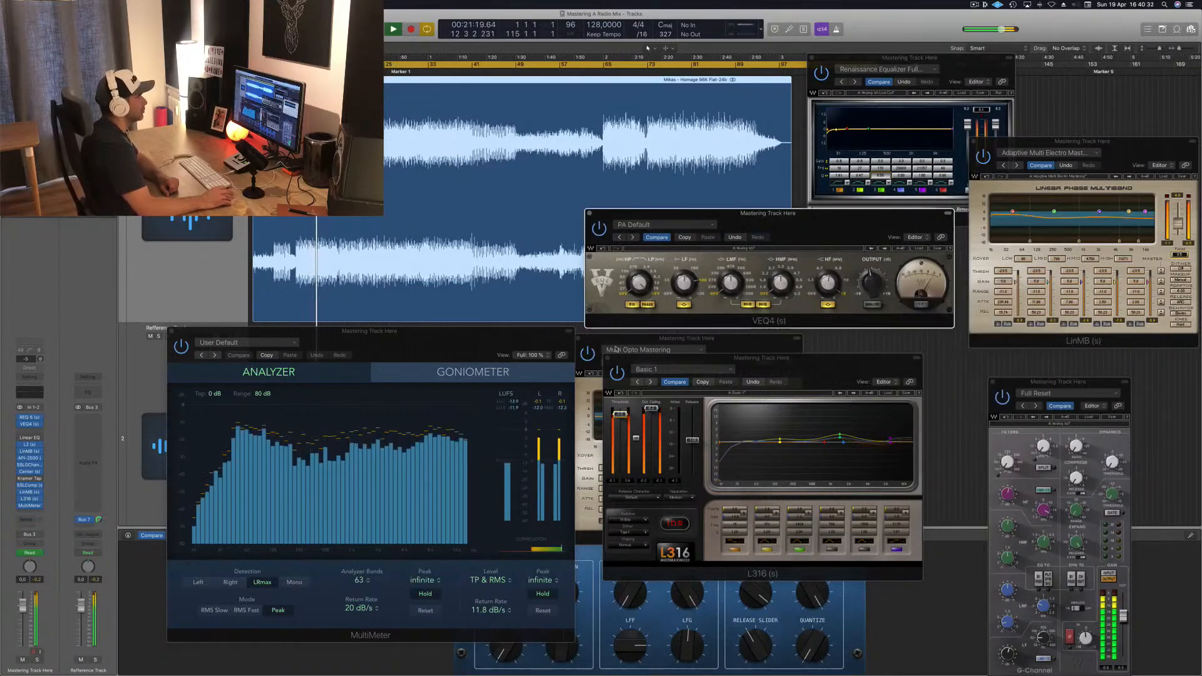
pyautogui.click(721, 343)
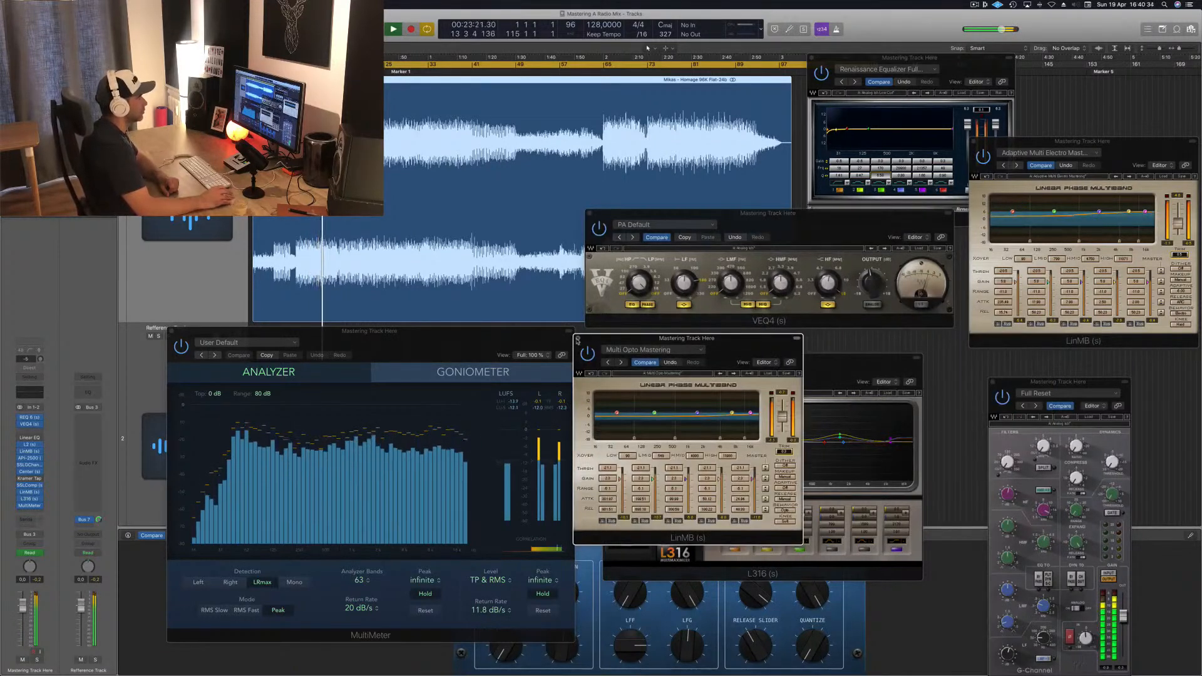
pyautogui.click(577, 340)
# Move the L316 down beside the MultiMeter and stack the VEQ4 directly above it while listening.
pyautogui.moveTo(811, 360)
pyautogui.mouseDown()
pyautogui.moveTo(874, 331)
pyautogui.moveTo(796, 345)
pyautogui.moveTo(812, 342)
pyautogui.mouseUp()
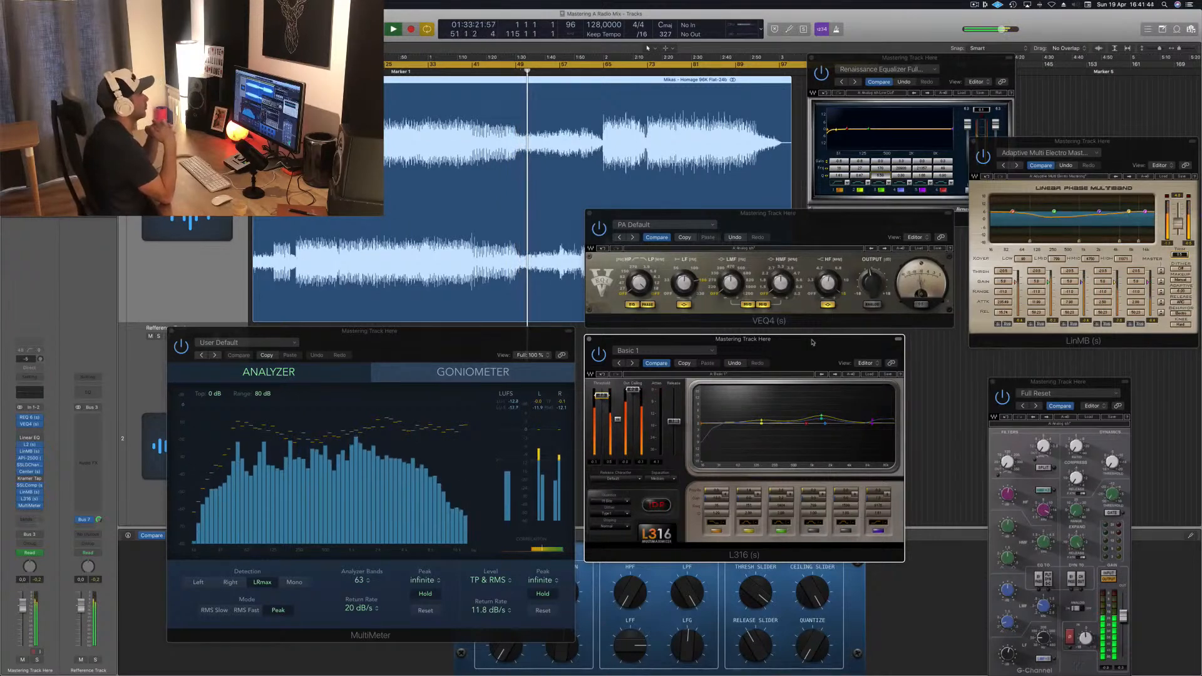
pyautogui.moveTo(843, 224)
pyautogui.mouseDown()
pyautogui.moveTo(876, 231)
pyautogui.moveTo(837, 222)
pyautogui.mouseUp()
pyautogui.moveTo(813, 341); pyautogui.dragTo(804, 446)
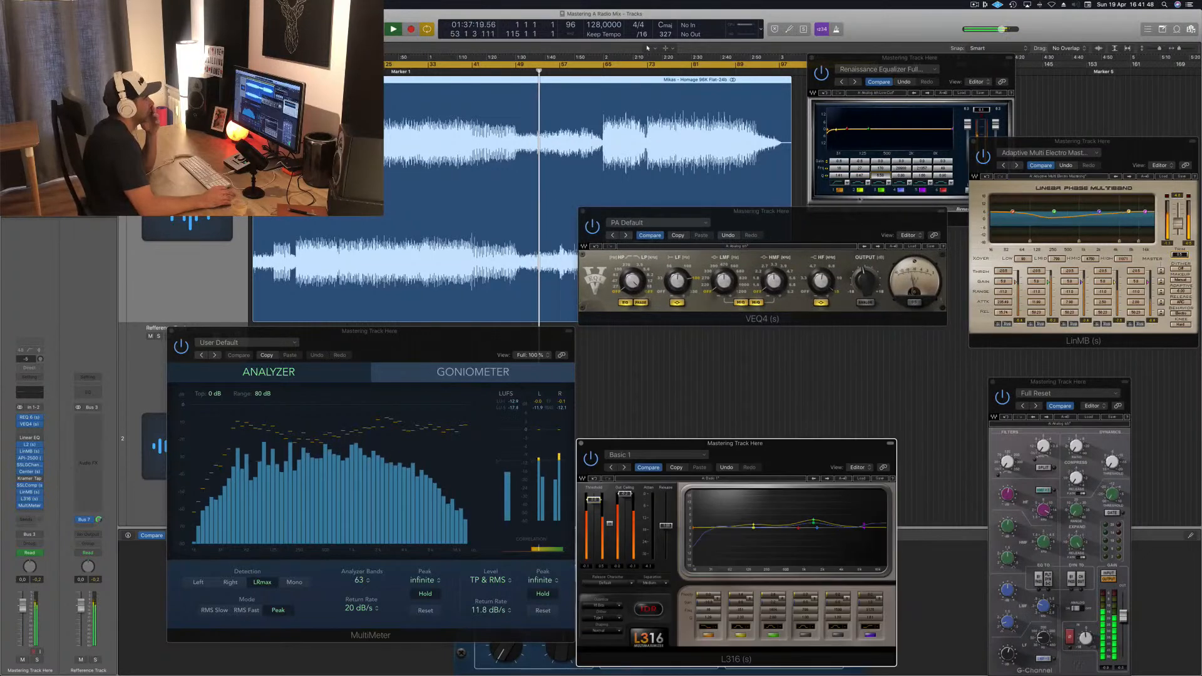
pyautogui.moveTo(830, 210); pyautogui.dragTo(840, 322)
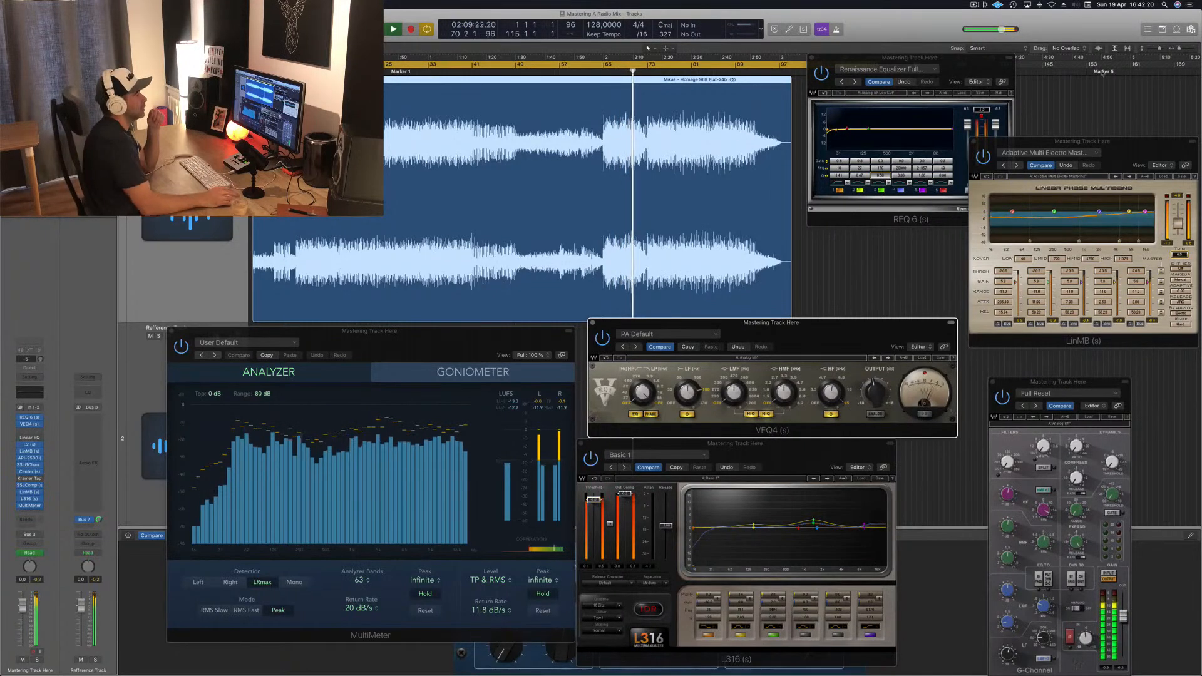
# Bring the REQ 6 and VEQ4 forward in turn, and jump playback back to about bar 65.
pyautogui.click(934, 203)
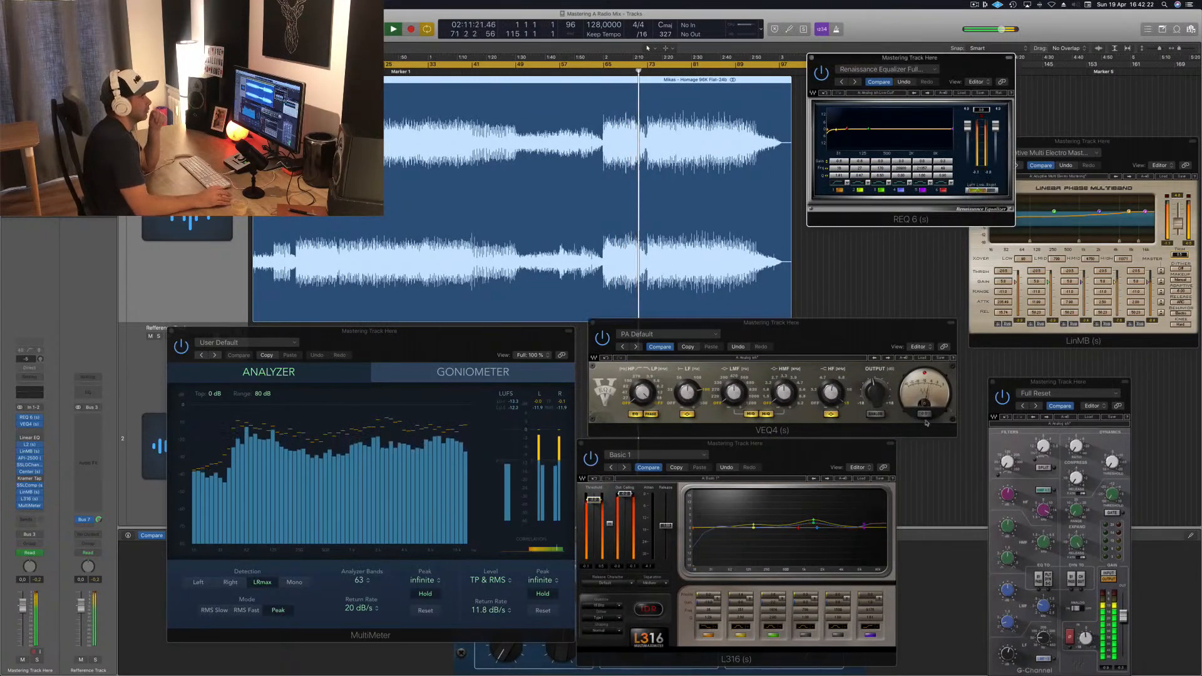
pyautogui.click(923, 374)
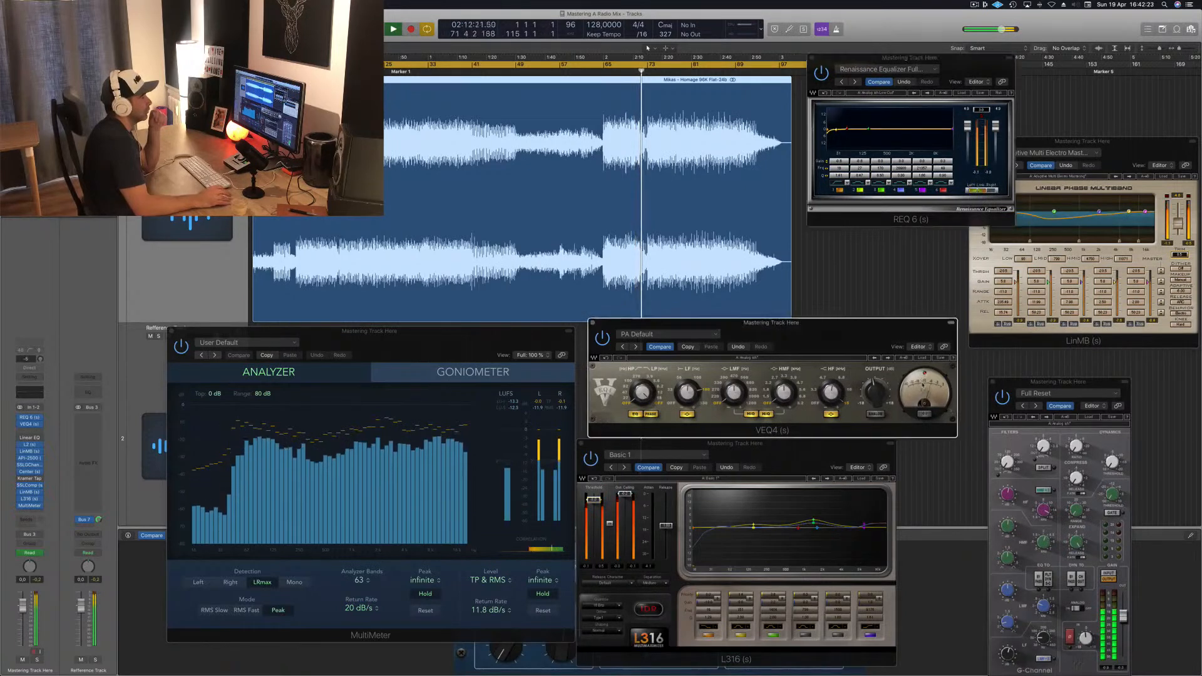
pyautogui.click(603, 74)
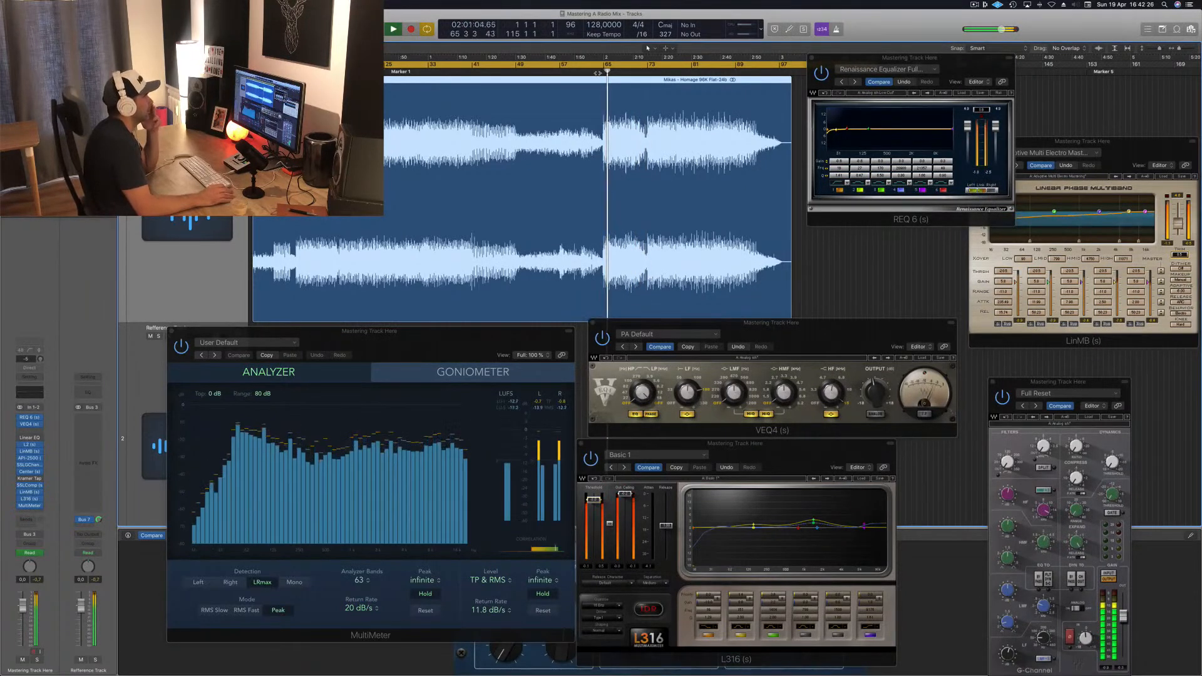